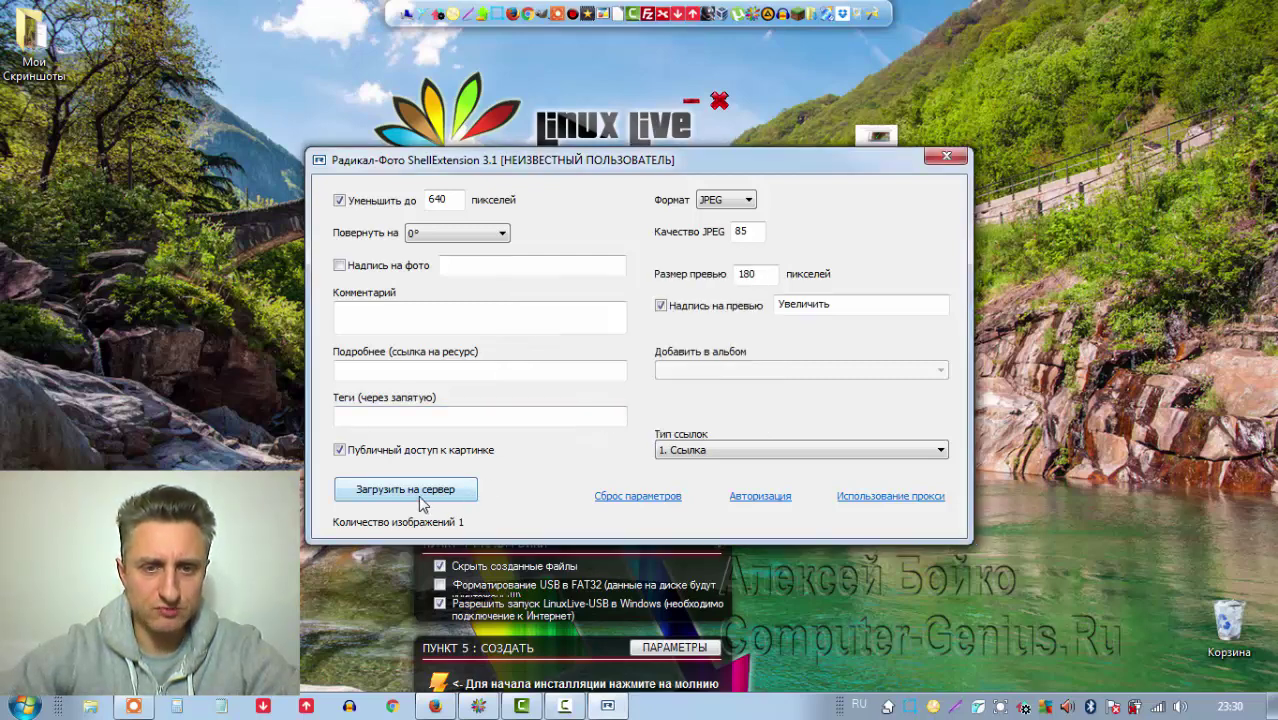
# Upload the screenshot to the Radikal server and dismiss the codes-copied-to-clipboard notice
pyautogui.click(419, 497)
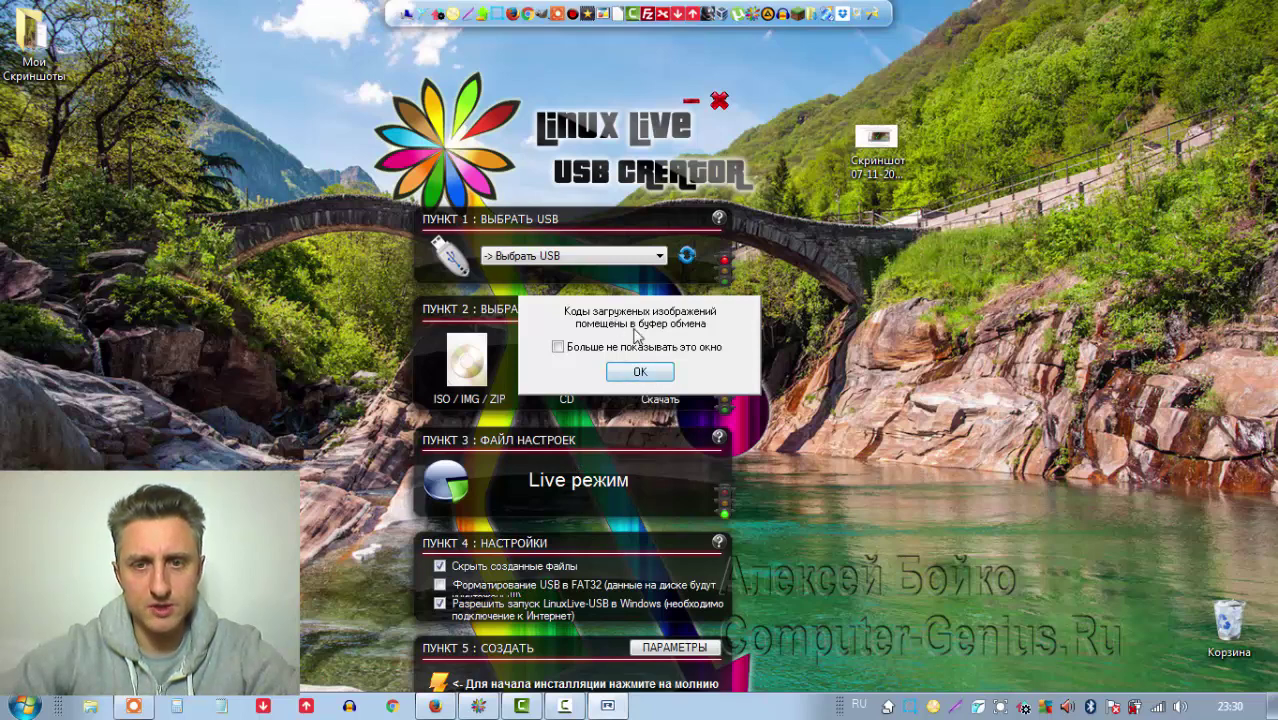
pyautogui.click(638, 372)
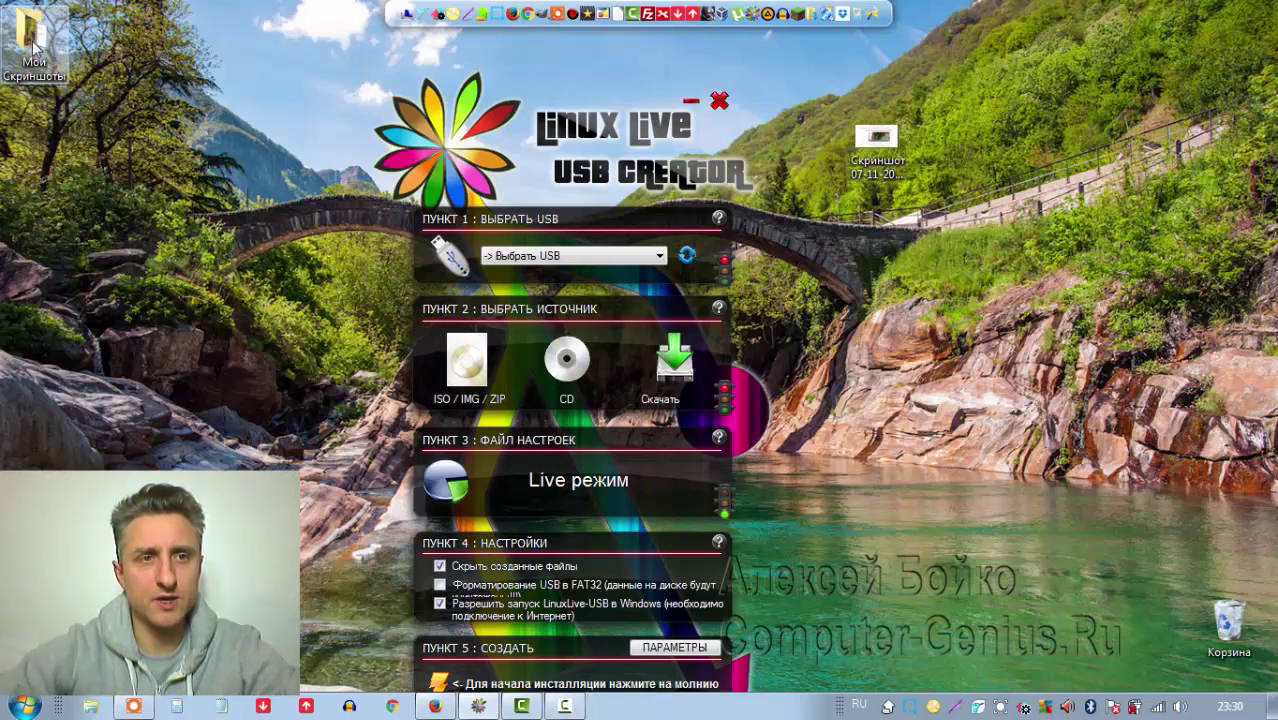
pyautogui.doubleClick(50, 70)
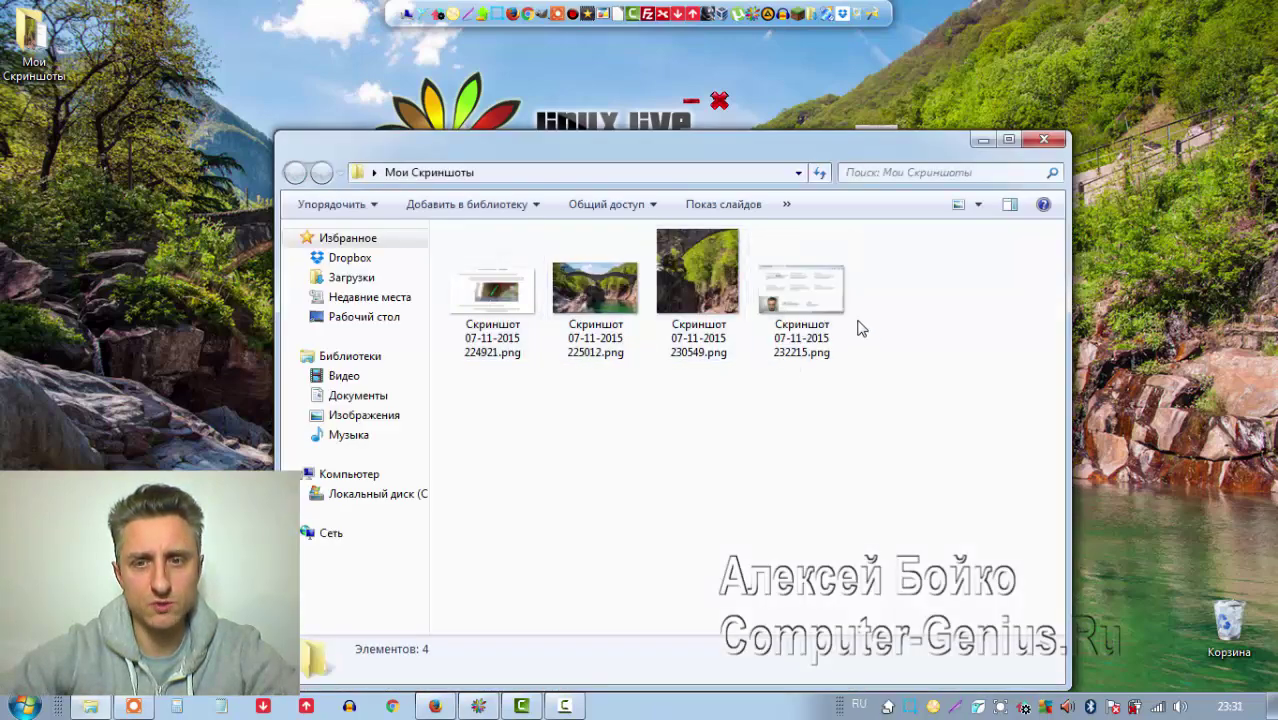
pyautogui.click(1044, 139)
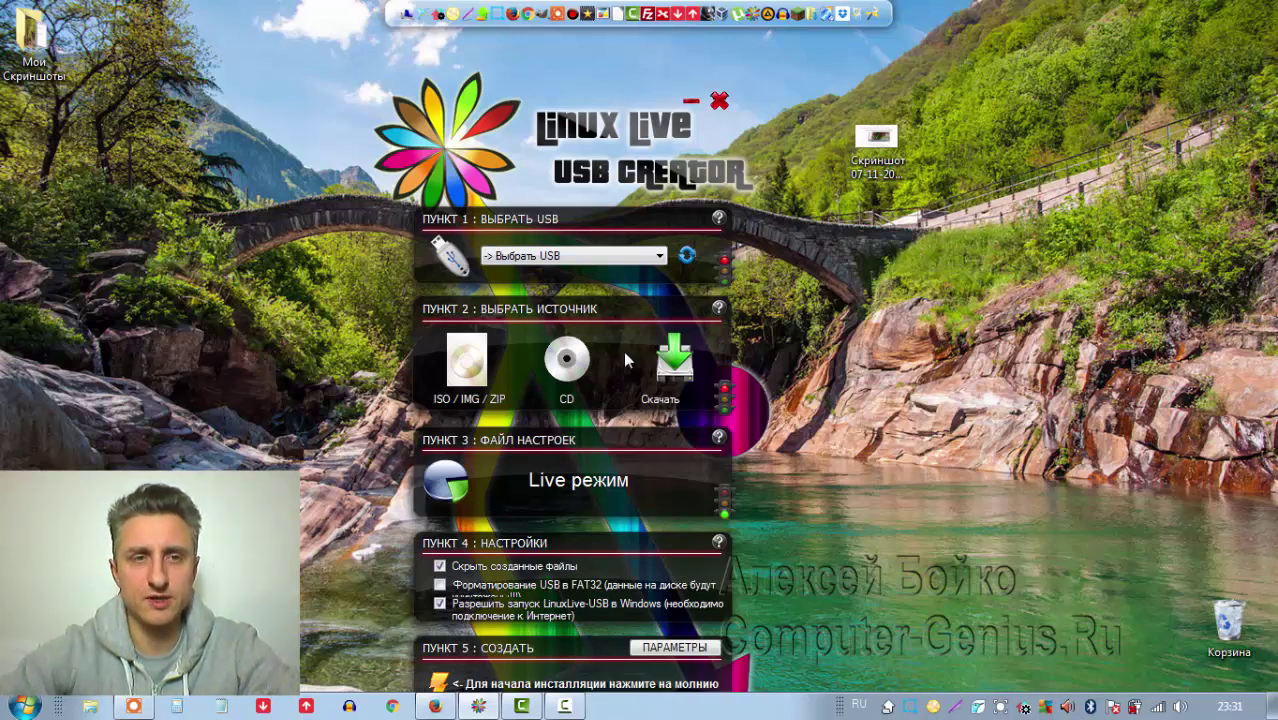
pyautogui.hotkey('alt', 'shift')
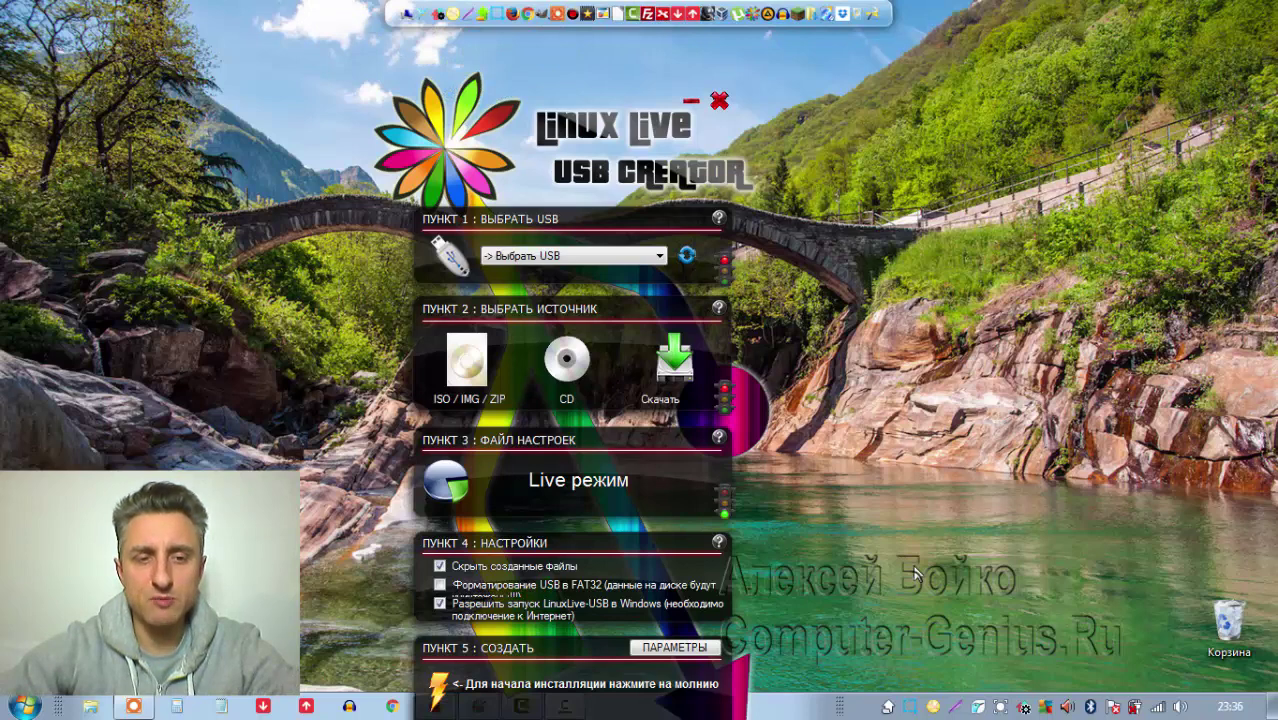
# Capture a screen area around the LinuxLive USB Creator window with Clip2Net's Область экрана
pyautogui.click(888, 709)
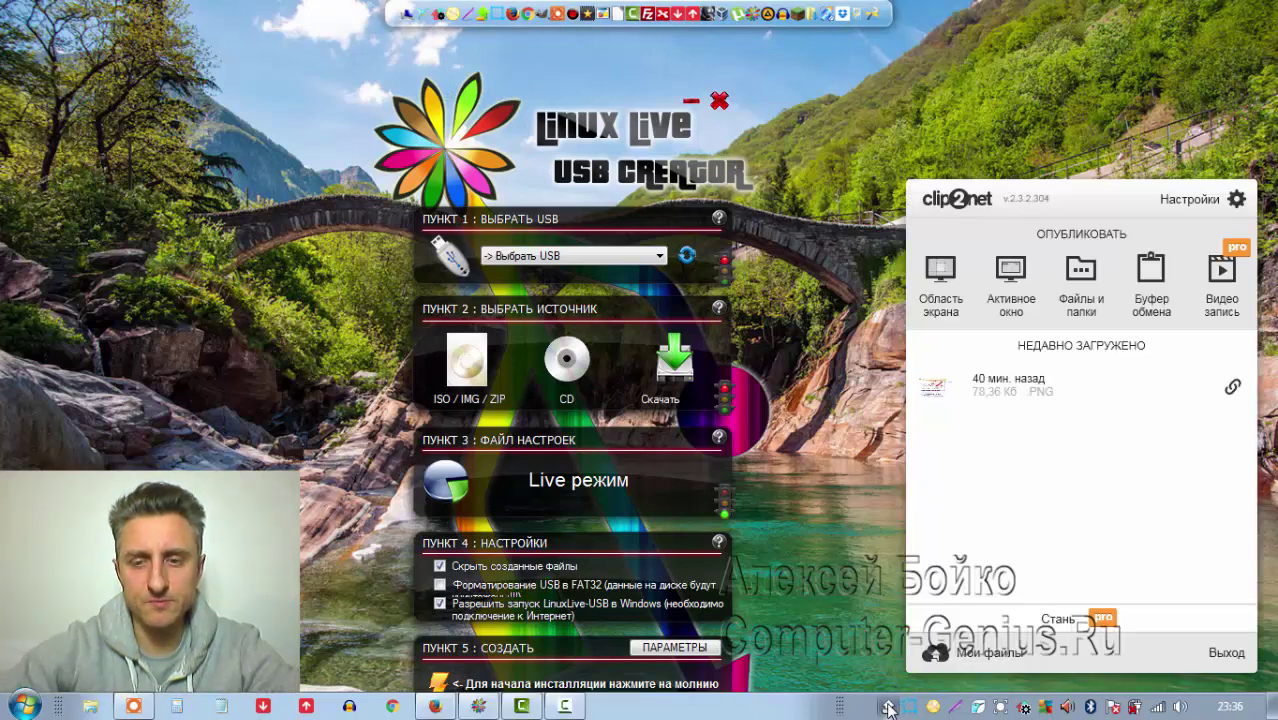
pyautogui.click(940, 290)
pyautogui.moveTo(88, 10); pyautogui.dragTo(1040, 620)
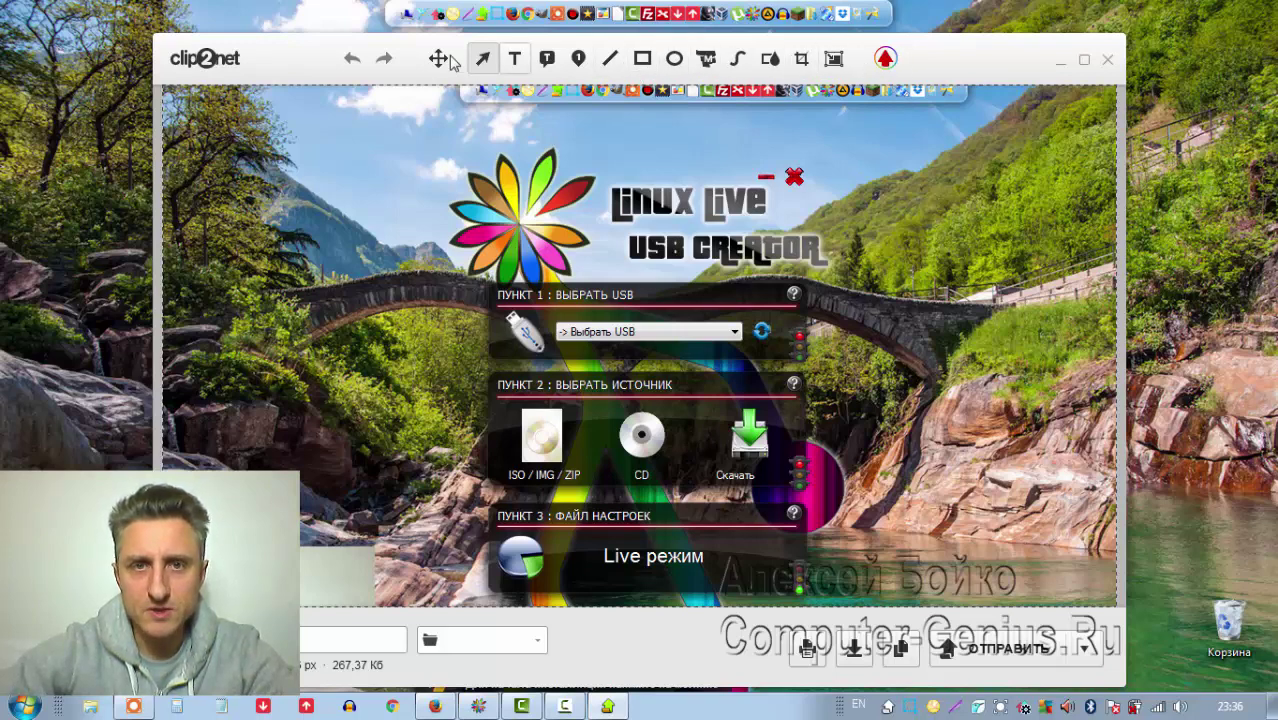
# Draw four red arrows toward the title and refresh icon, in thin and medium thicknesses
pyautogui.click(483, 60)
pyautogui.moveTo(985, 155); pyautogui.dragTo(755, 245)
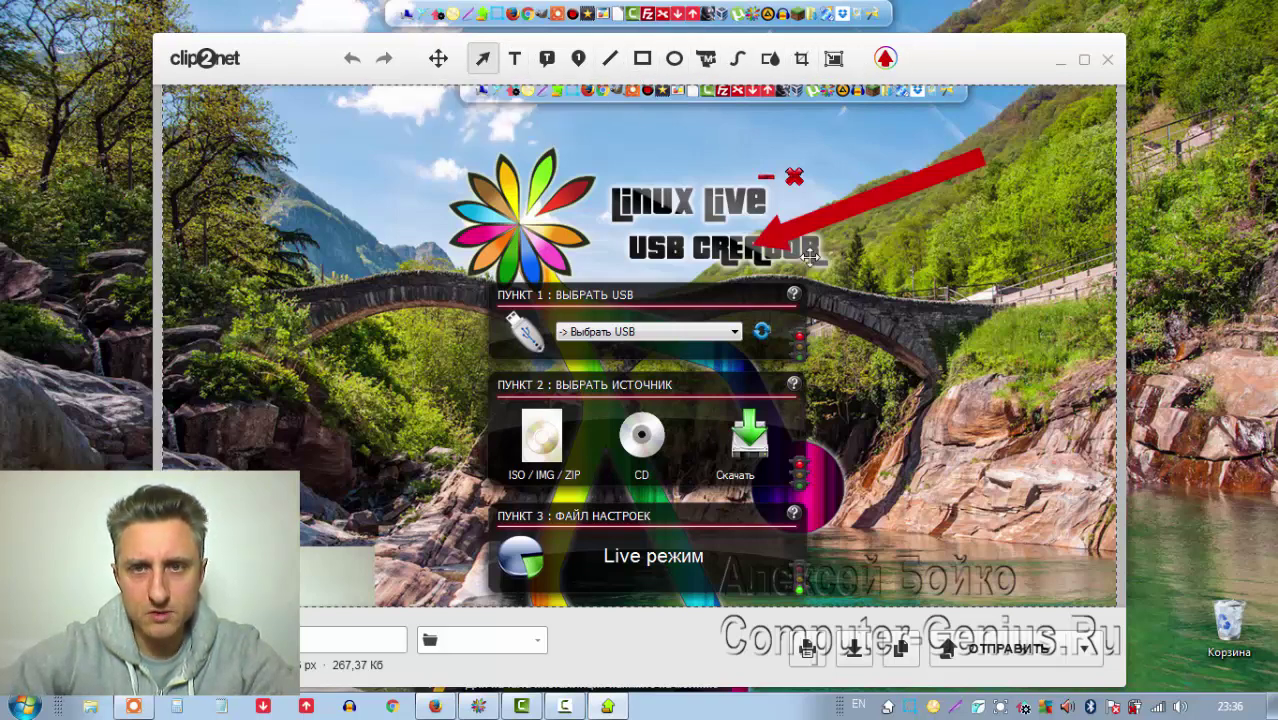
pyautogui.moveTo(1015, 262)
pyautogui.mouseDown()
pyautogui.moveTo(760, 330)
pyautogui.moveTo(734, 352)
pyautogui.mouseUp()
pyautogui.click(885, 58)
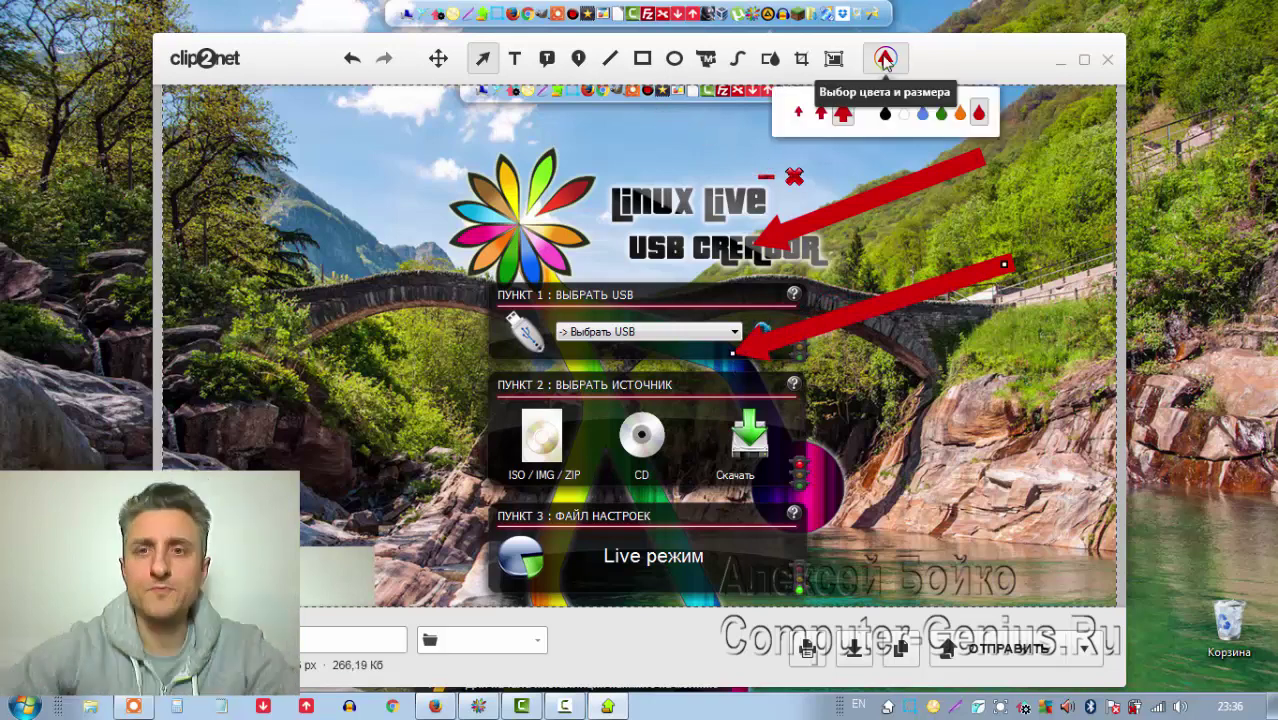
pyautogui.click(799, 112)
pyautogui.moveTo(990, 361); pyautogui.dragTo(760, 403)
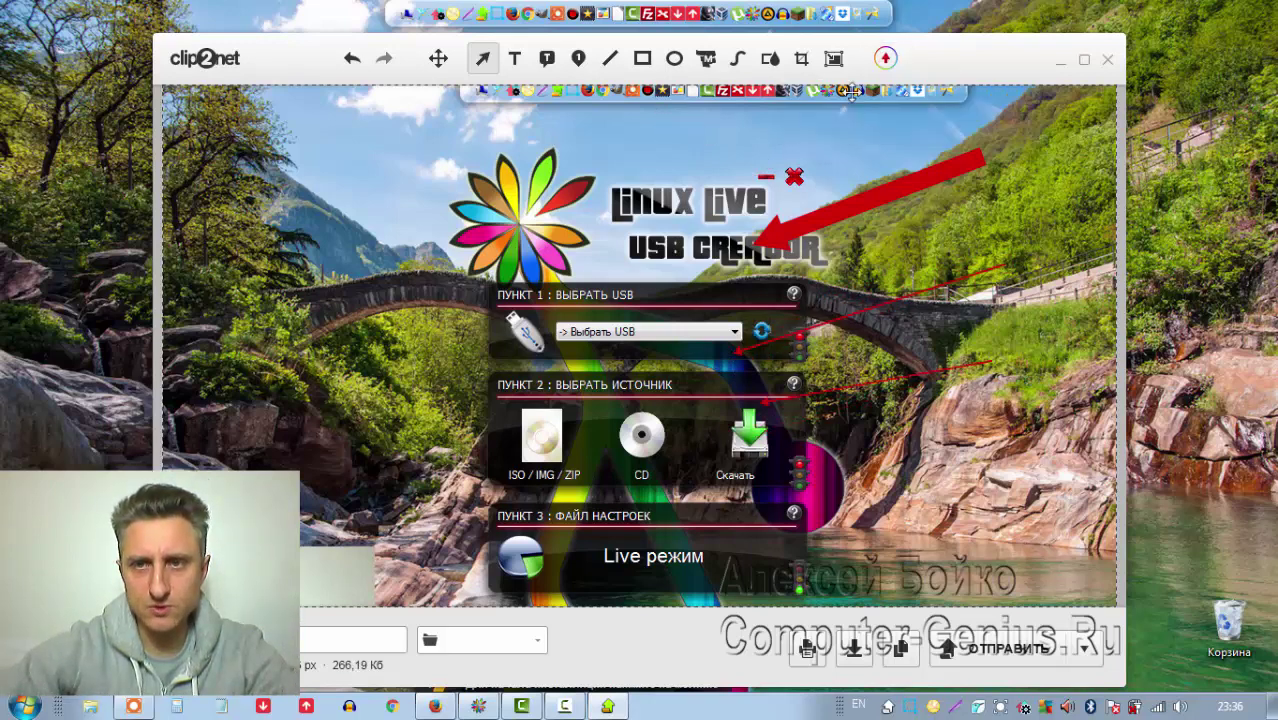
pyautogui.click(885, 60)
pyautogui.click(820, 112)
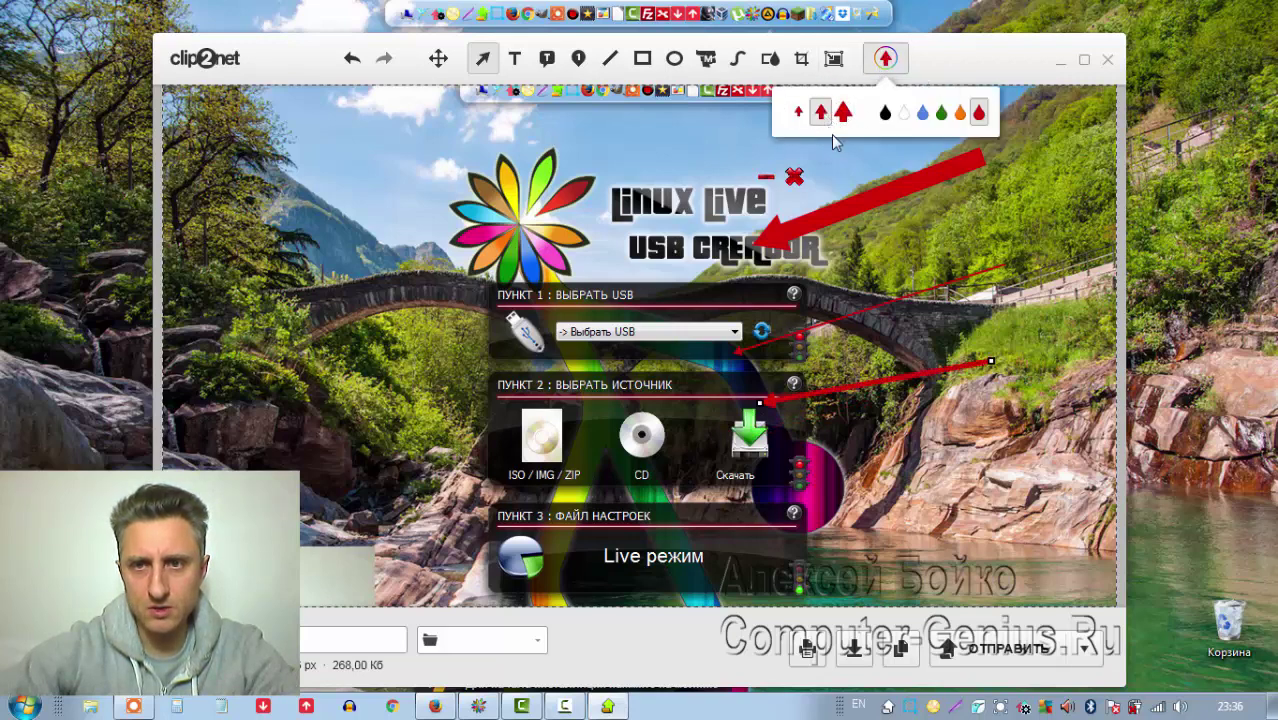
pyautogui.moveTo(964, 226)
pyautogui.mouseDown()
pyautogui.moveTo(860, 240)
pyautogui.moveTo(760, 275)
pyautogui.moveTo(810, 215)
pyautogui.mouseUp()
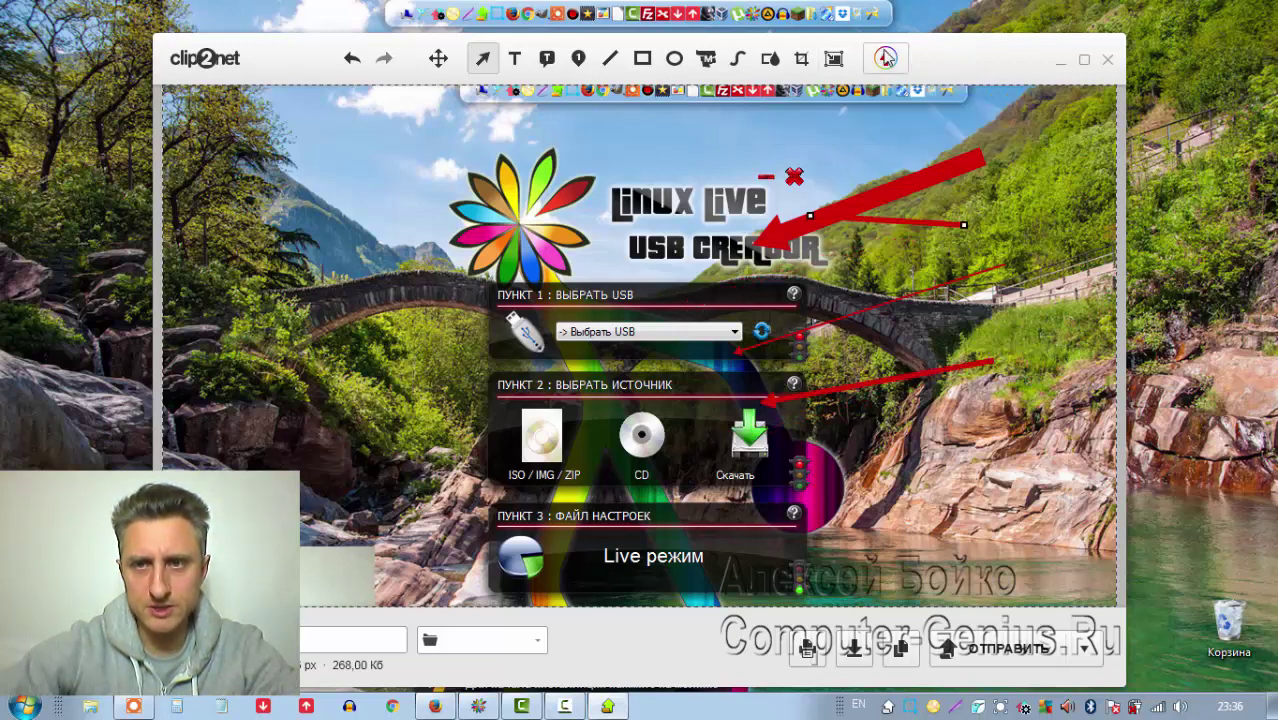
pyautogui.click(897, 63)
# Add the text 'asasasasasasas' left of the flower logo
pyautogui.click(514, 58)
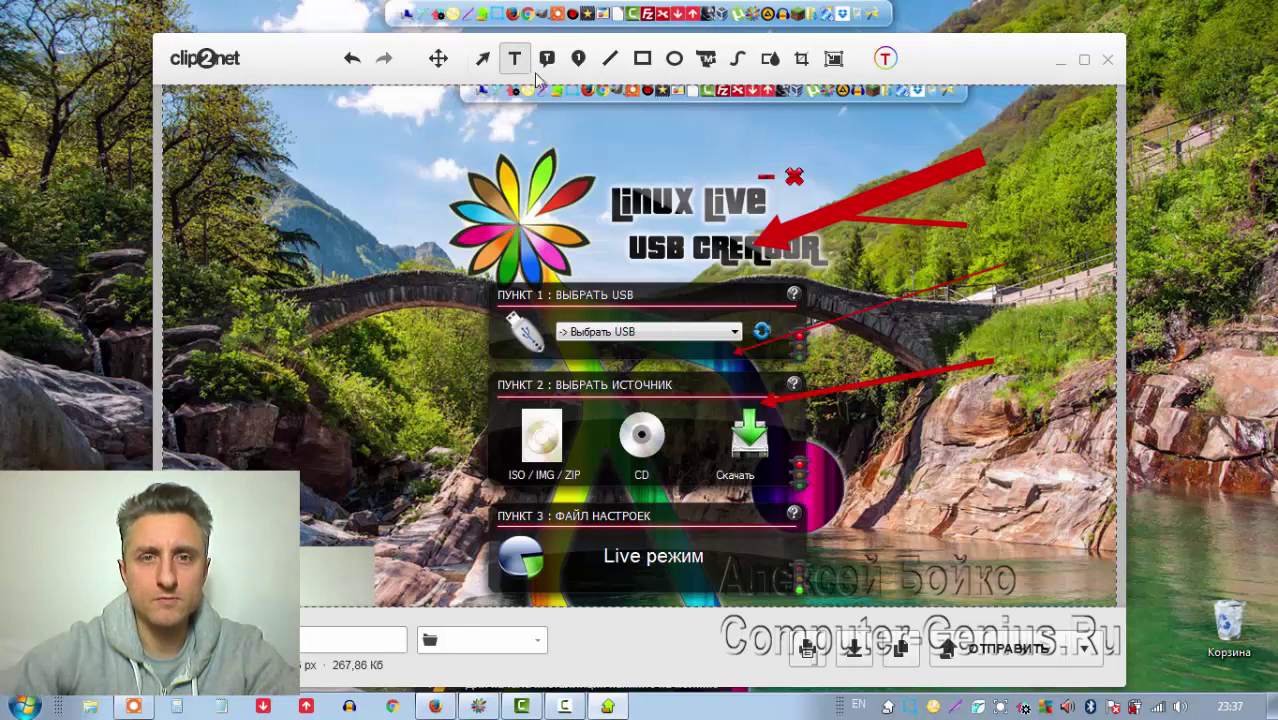
pyautogui.click(885, 60)
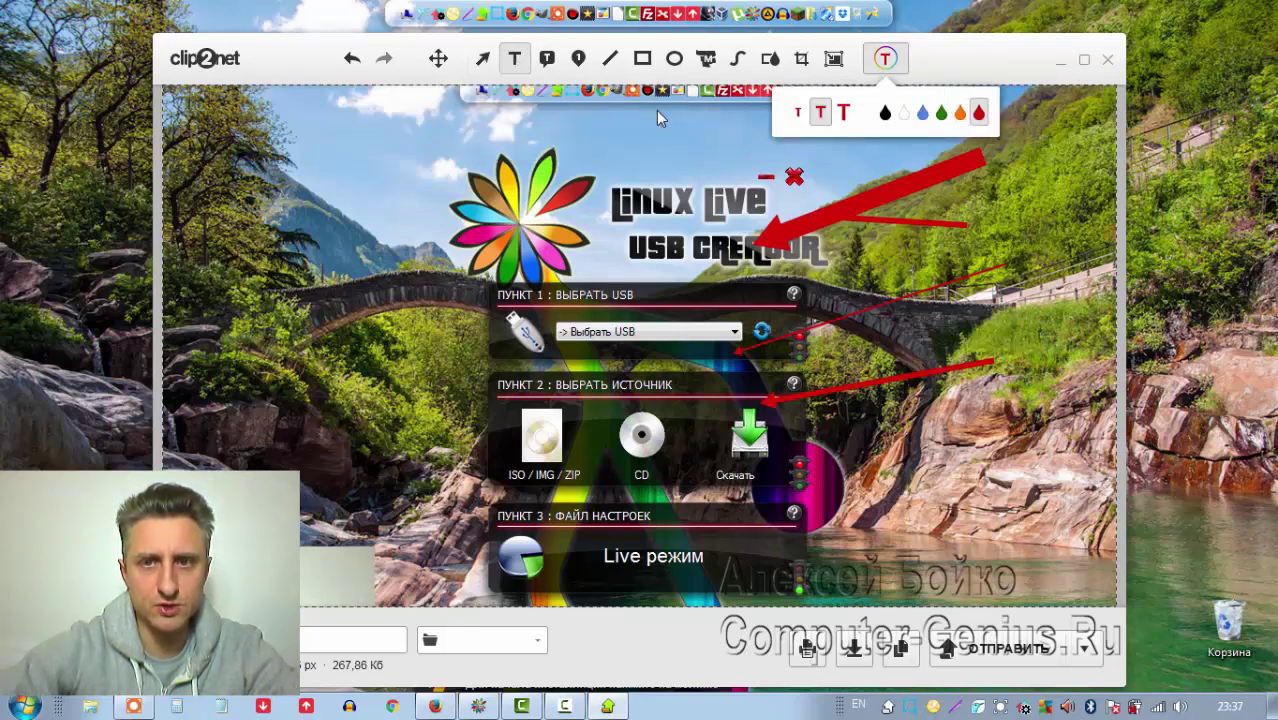
pyautogui.click(378, 180)
pyautogui.write('asasasasasasasas')
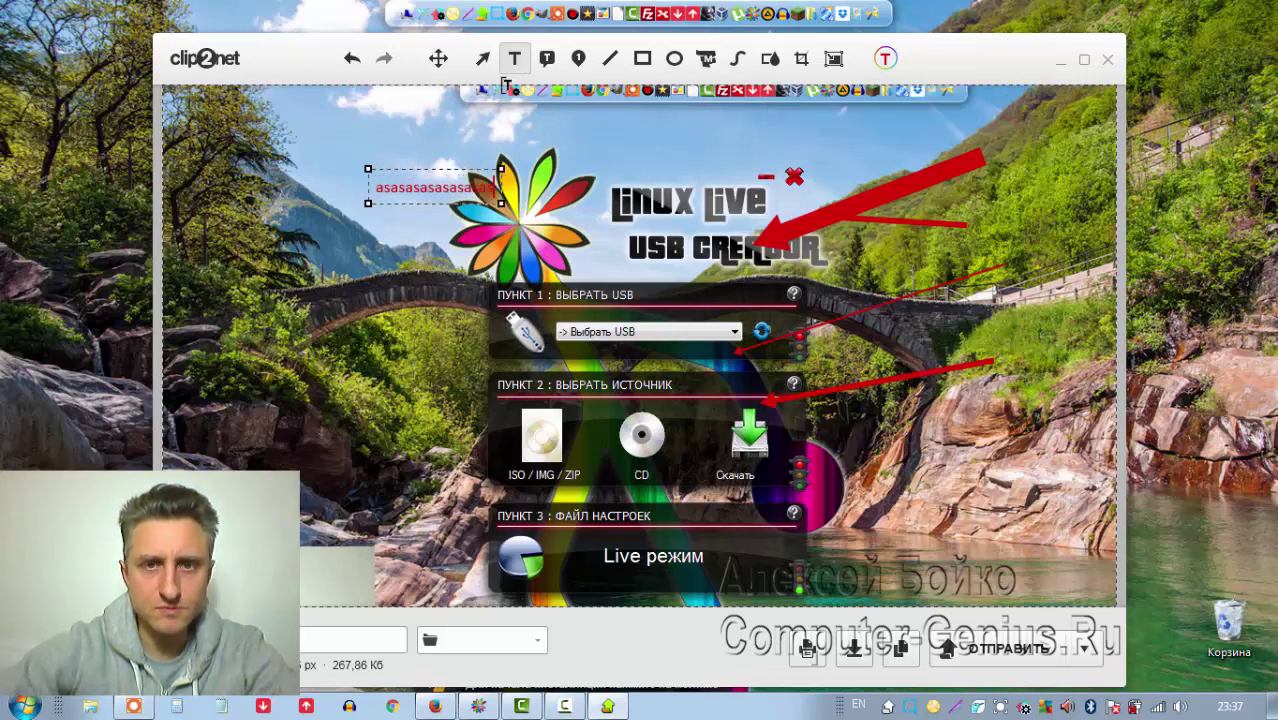
# Add a red callout 'asasasasasas' near the logo, its tail pointing toward the title
pyautogui.click(548, 62)
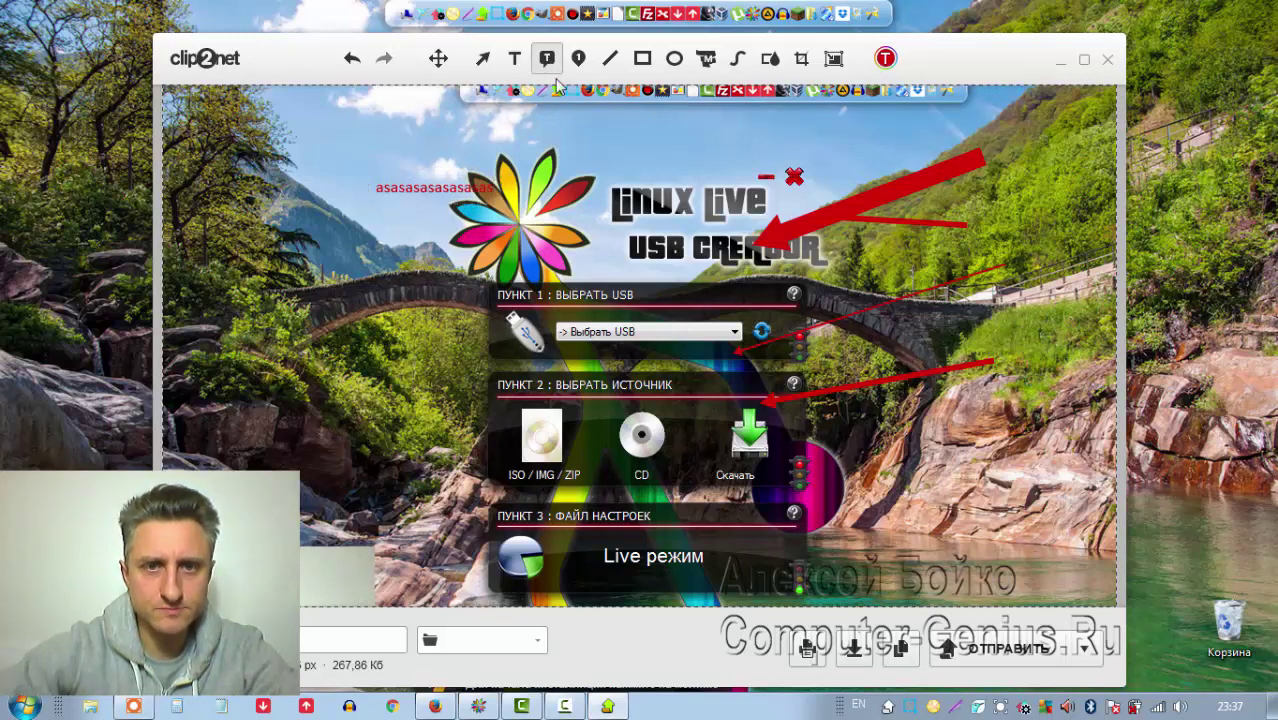
pyautogui.click(580, 135)
pyautogui.write('asasasasasas')
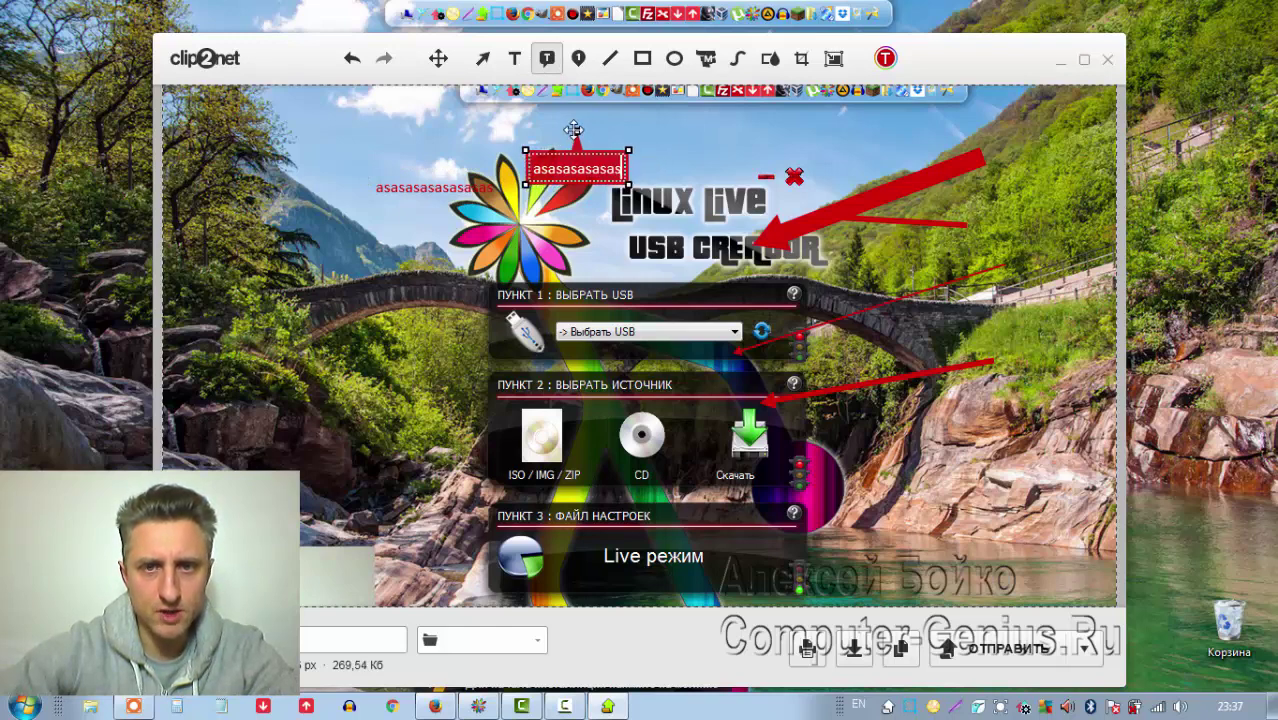
pyautogui.moveTo(573, 129); pyautogui.dragTo(784, 282)
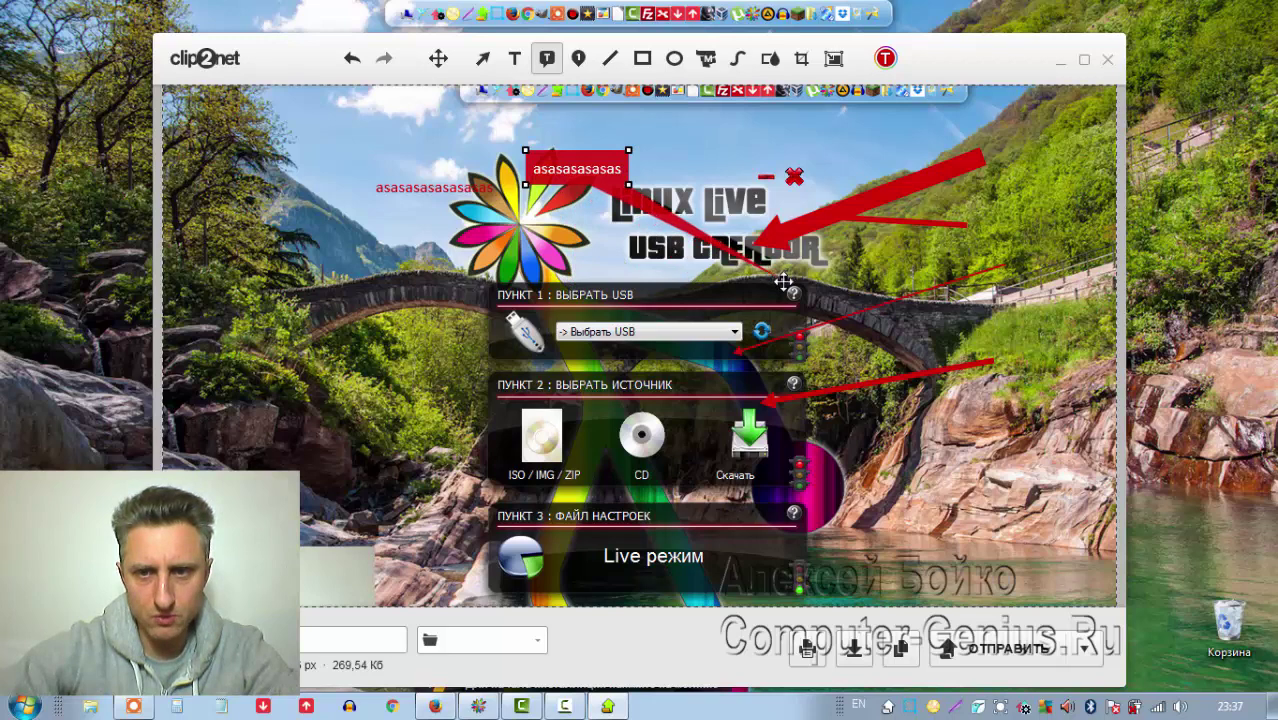
pyautogui.moveTo(584, 163); pyautogui.dragTo(638, 220)
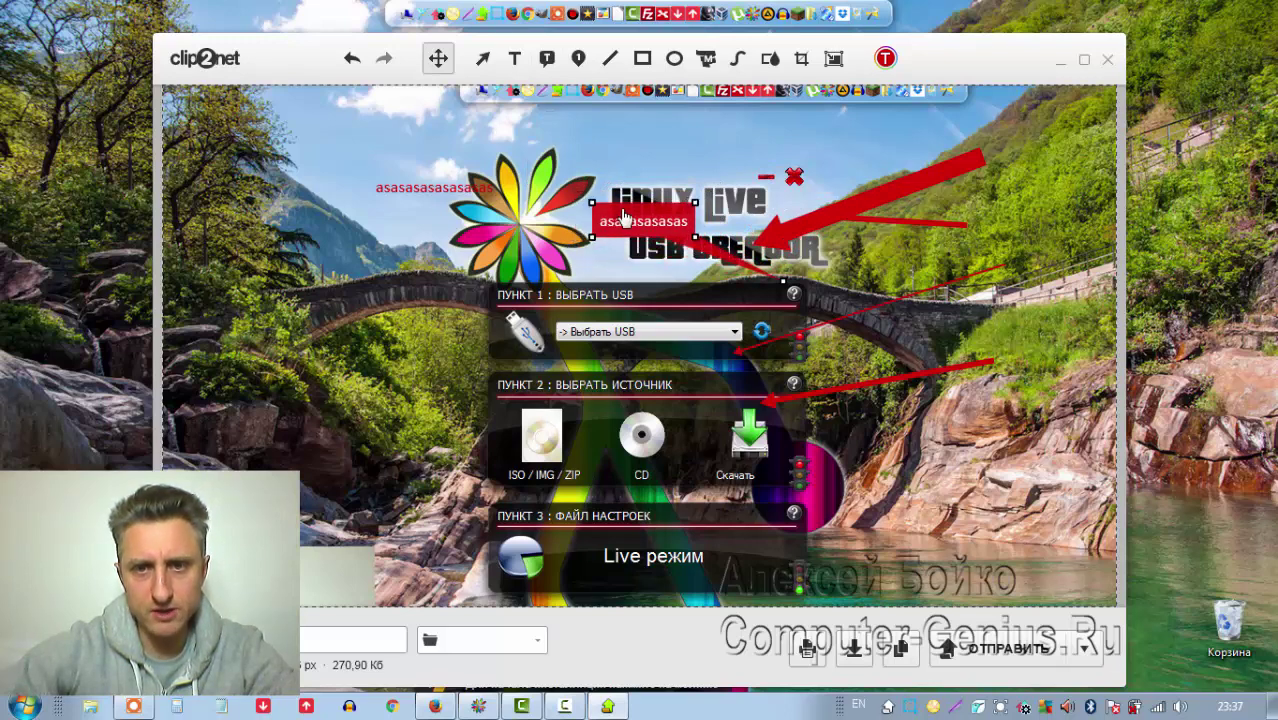
# Draw a vertical red line left of the window, redoing the first misplaced attempt
pyautogui.click(610, 58)
pyautogui.moveTo(445, 222); pyautogui.dragTo(410, 454)
pyautogui.hotkey('ctrl', 'z')
pyautogui.moveTo(428, 268); pyautogui.dragTo(428, 498)
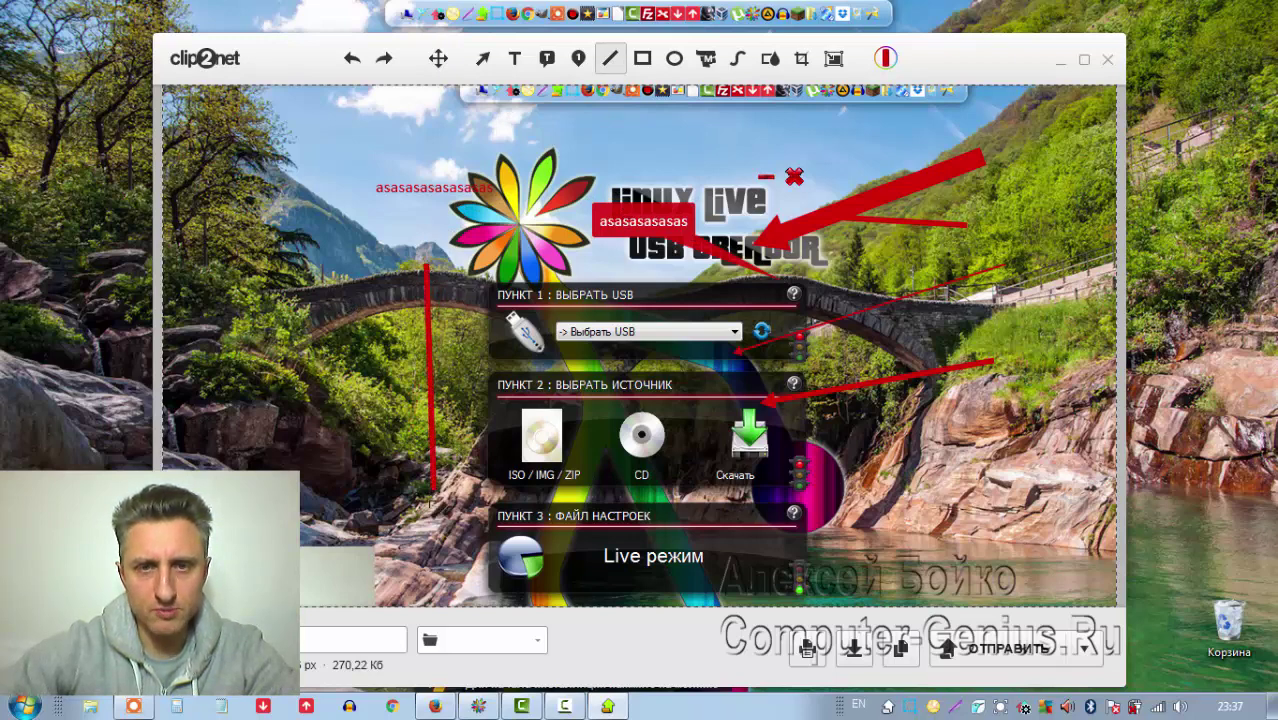
# Frame the flower logo with a red rectangle and circle the minus and X buttons
pyautogui.click(642, 58)
pyautogui.moveTo(386, 179)
pyautogui.mouseDown()
pyautogui.moveTo(578, 263)
pyautogui.moveTo(607, 236)
pyautogui.mouseUp()
pyautogui.click(674, 58)
pyautogui.moveTo(690, 127)
pyautogui.mouseDown()
pyautogui.moveTo(826, 218)
pyautogui.moveTo(865, 268)
pyautogui.mouseUp()
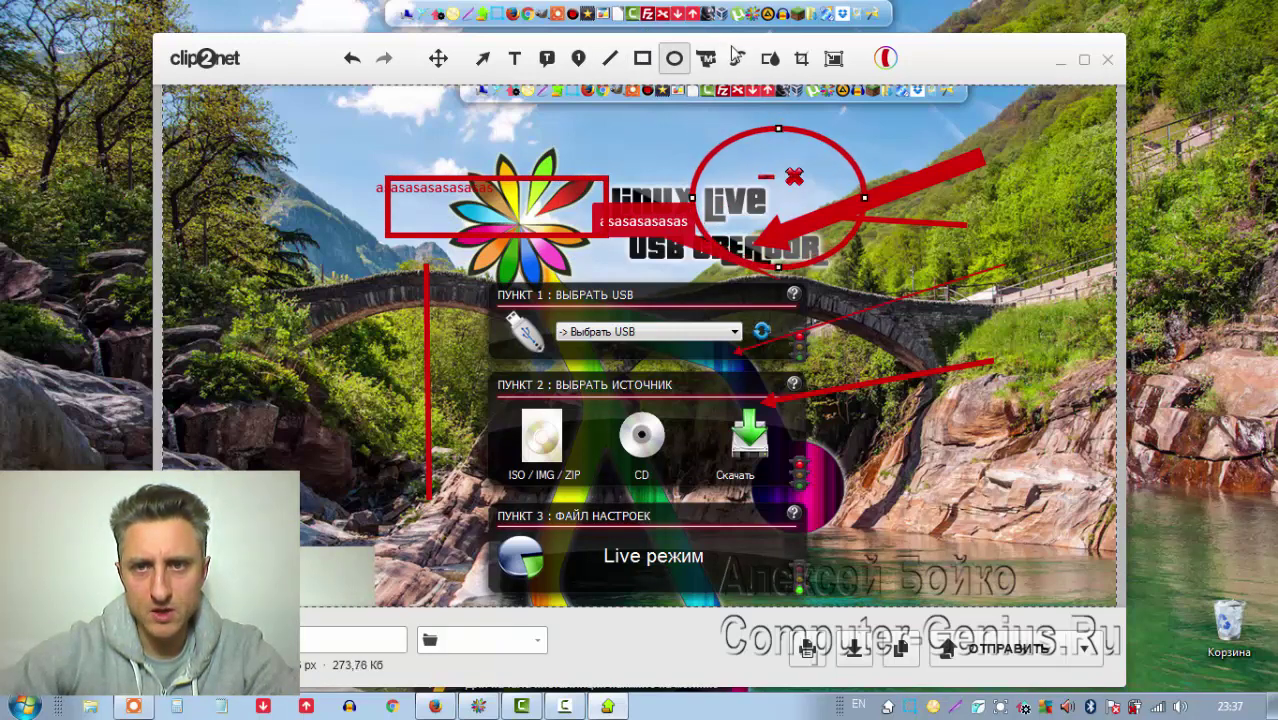
# Draw a freehand red stroke down the right side and blur the minus and X buttons
pyautogui.click(737, 58)
pyautogui.moveTo(882, 102)
pyautogui.mouseDown()
pyautogui.moveTo(1030, 208)
pyautogui.moveTo(1016, 390)
pyautogui.moveTo(912, 490)
pyautogui.moveTo(905, 442)
pyautogui.mouseUp()
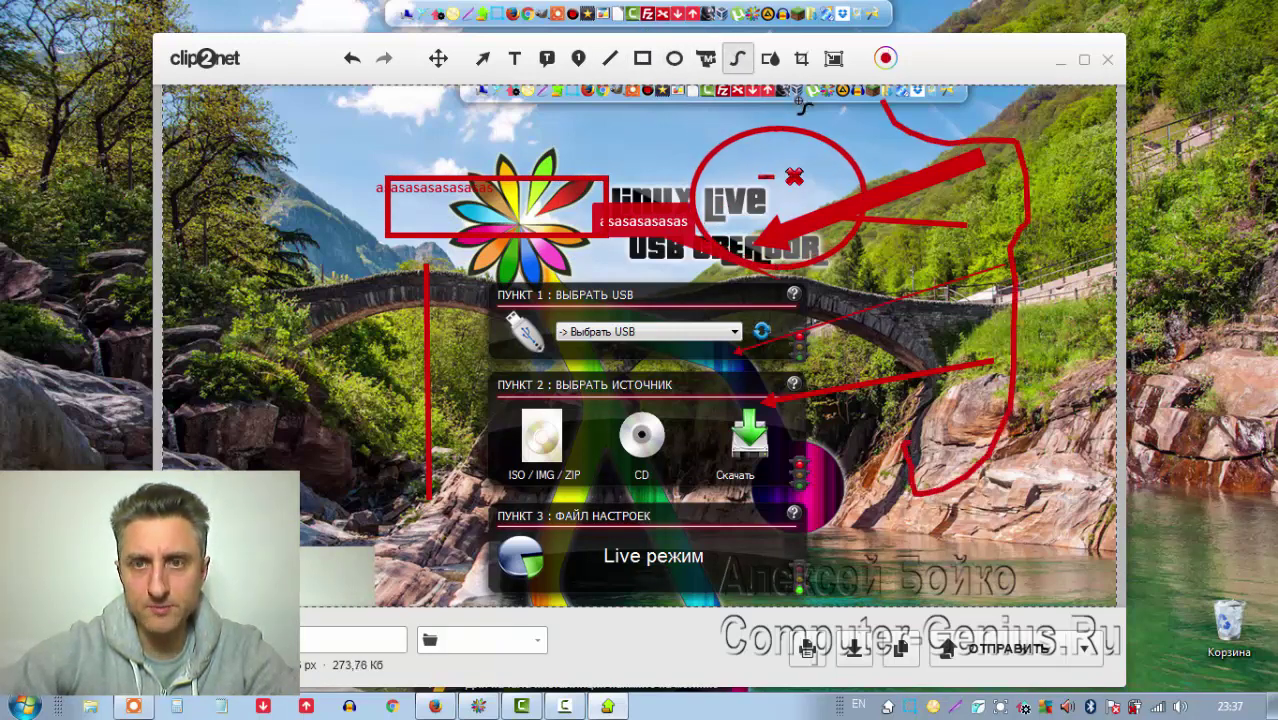
pyautogui.click(770, 58)
pyautogui.moveTo(688, 170); pyautogui.dragTo(808, 233)
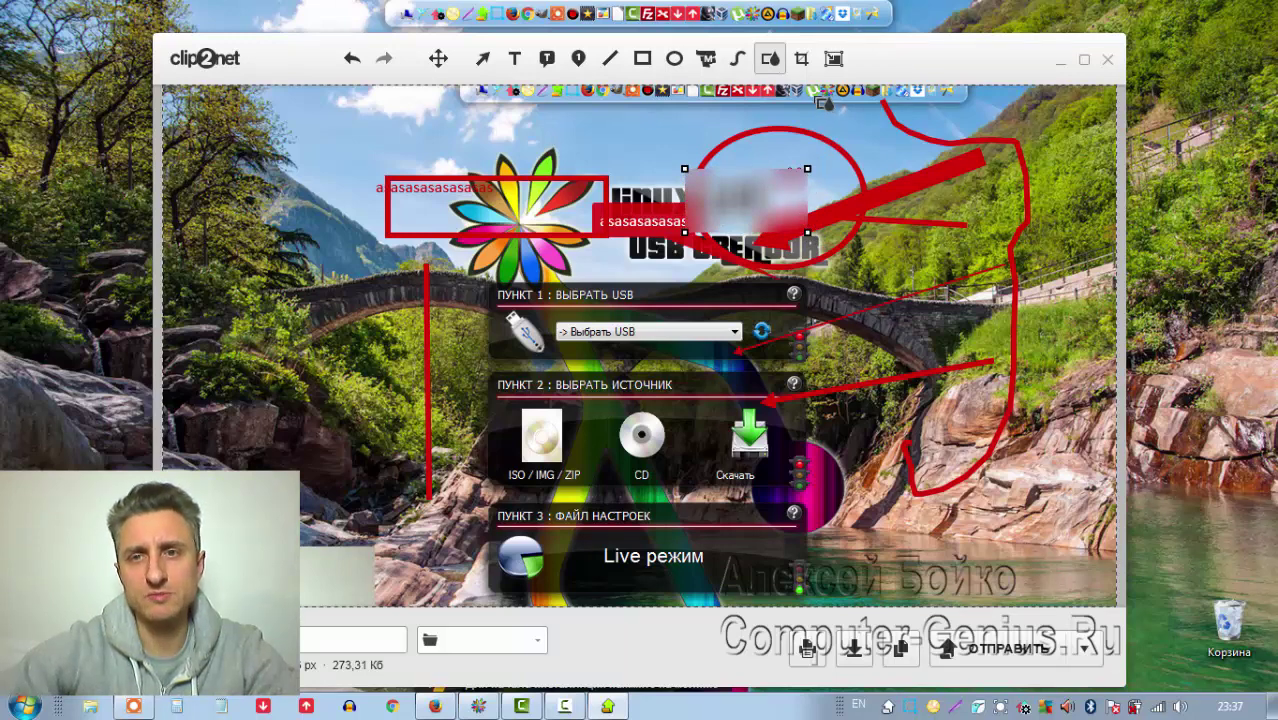
# Resize the annotated image to 509×323 px and send it for upload
pyautogui.click(833, 58)
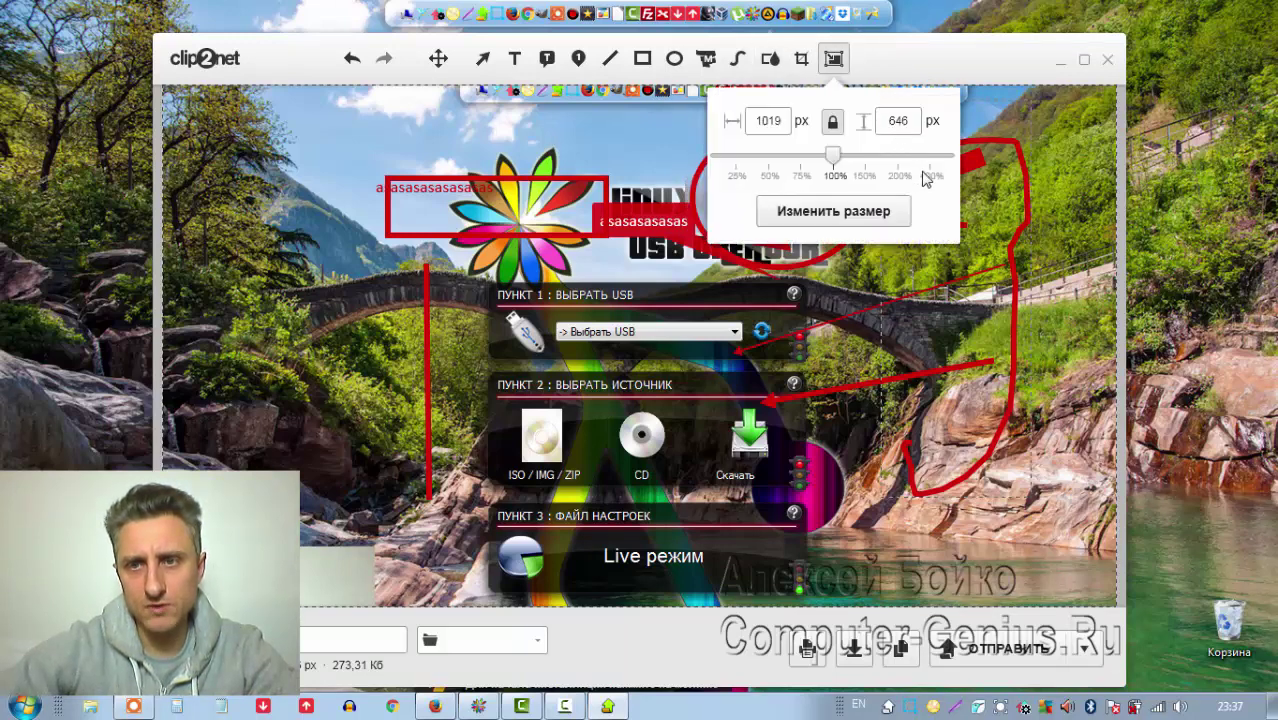
pyautogui.click(862, 166)
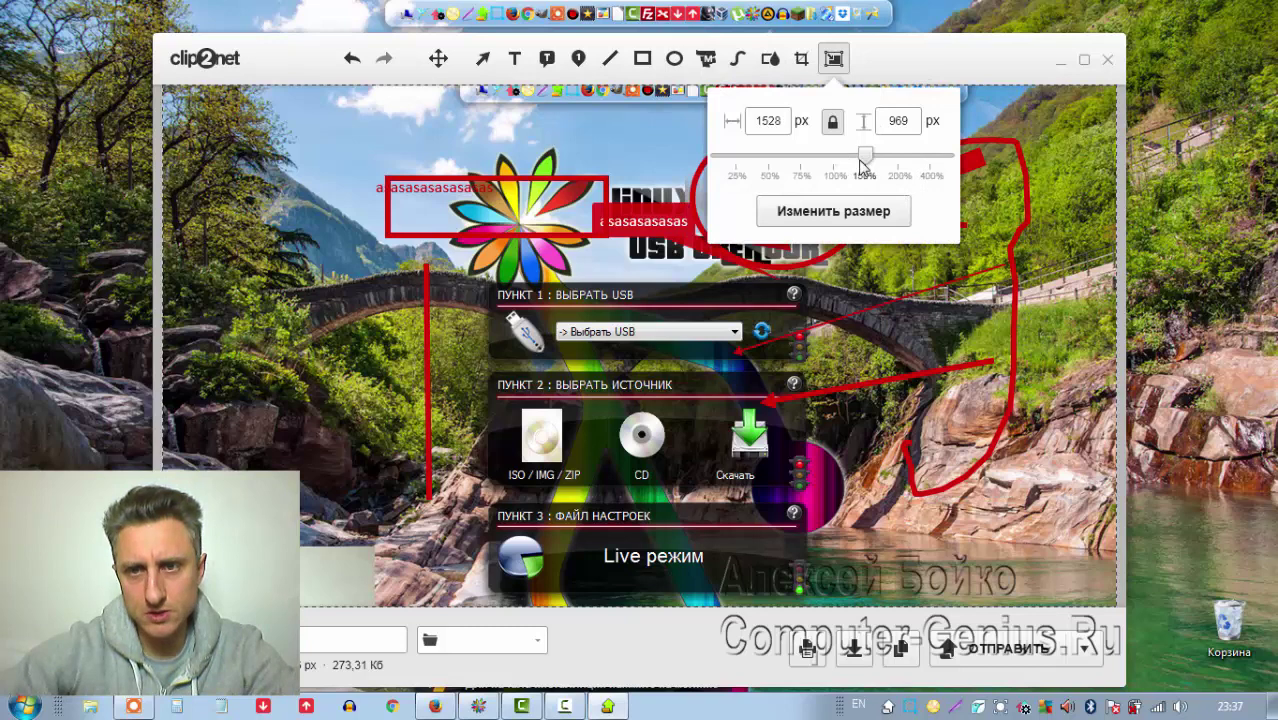
pyautogui.click(838, 165)
pyautogui.click(806, 167)
pyautogui.click(771, 167)
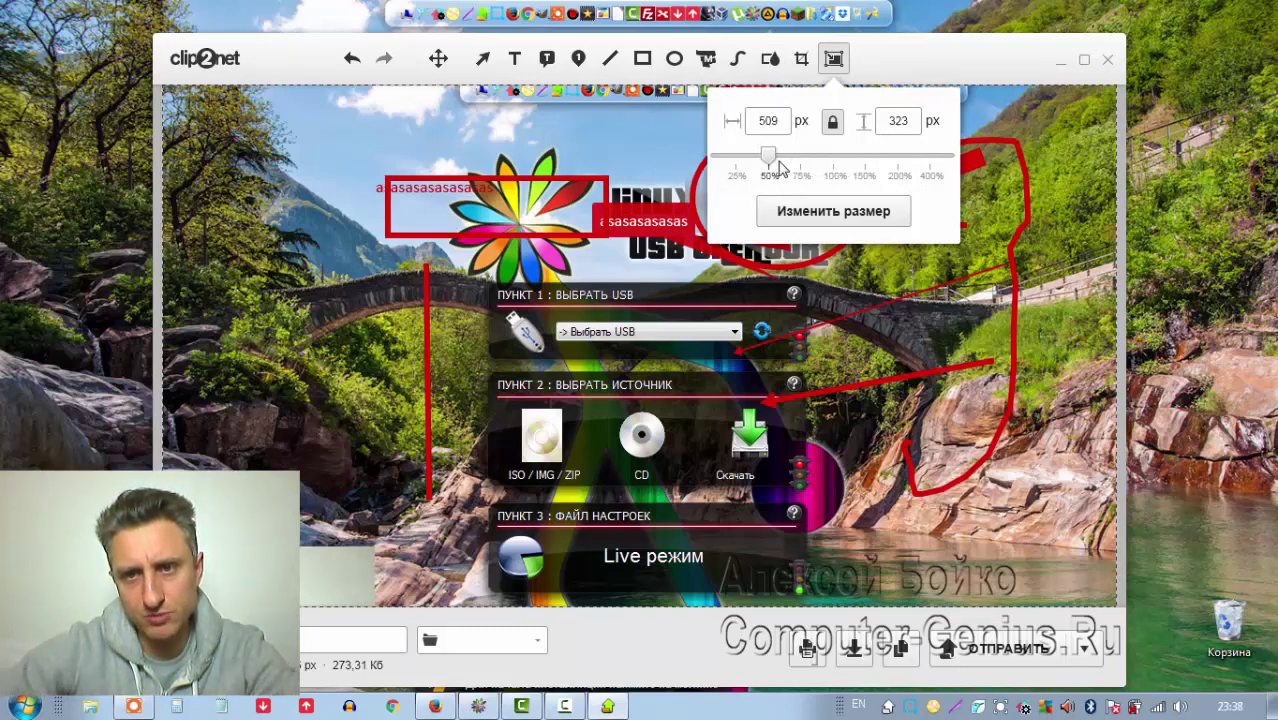
pyautogui.click(800, 210)
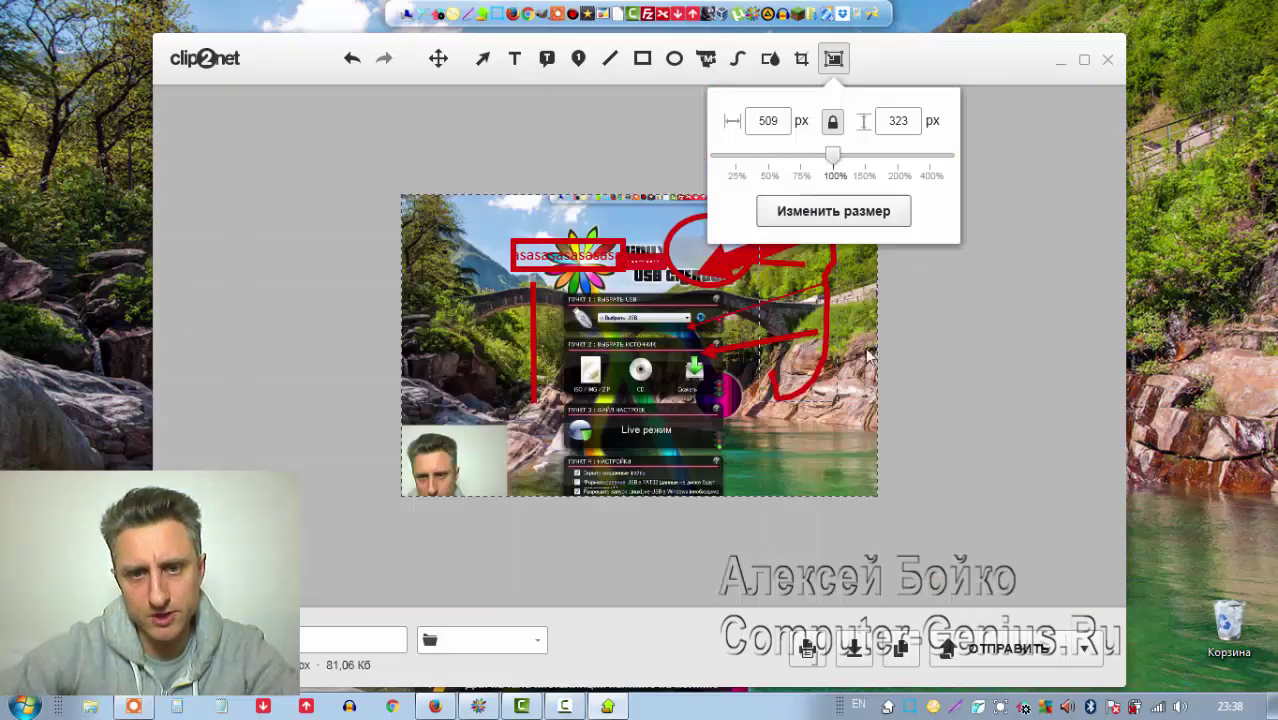
pyautogui.click(922, 361)
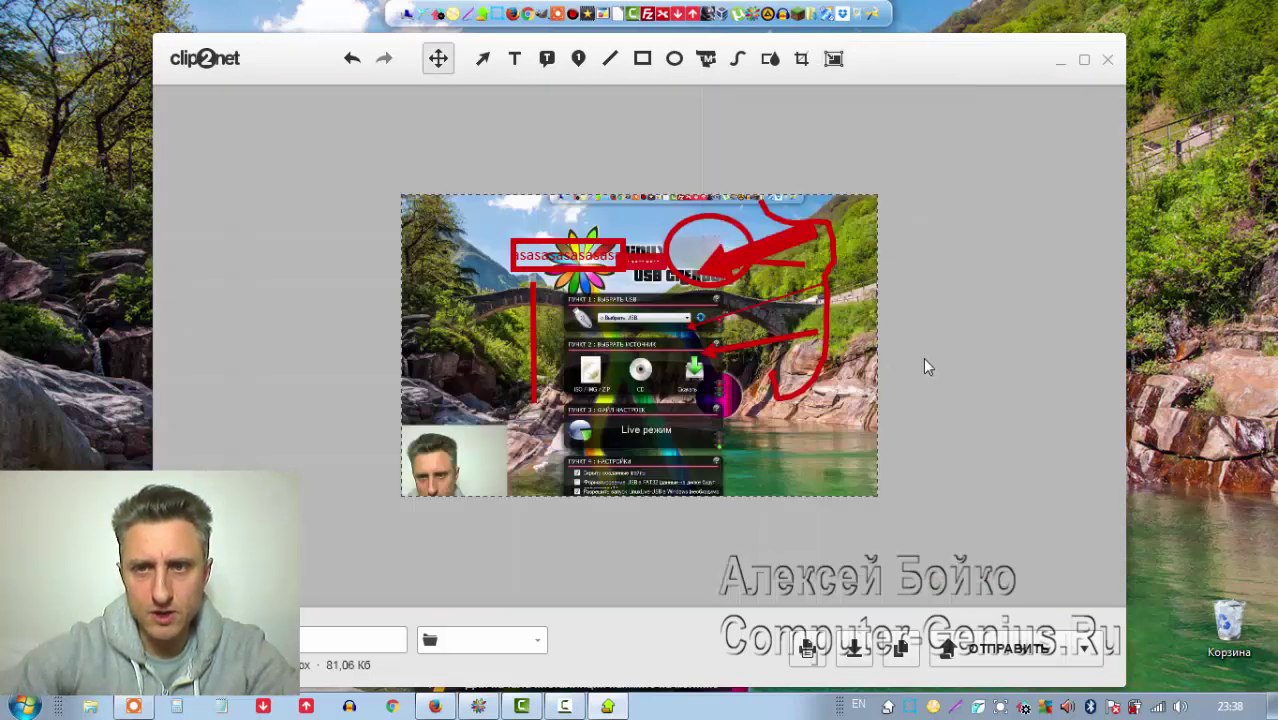
pyautogui.click(997, 649)
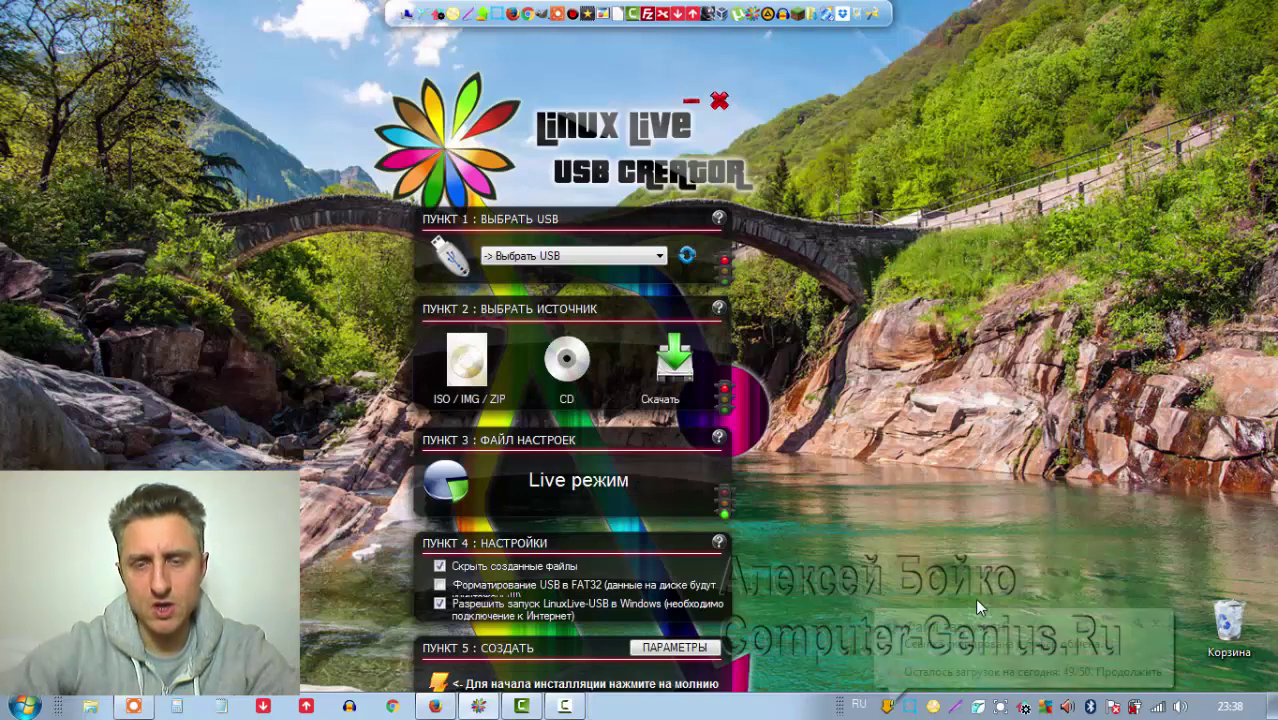
pyautogui.click(988, 627)
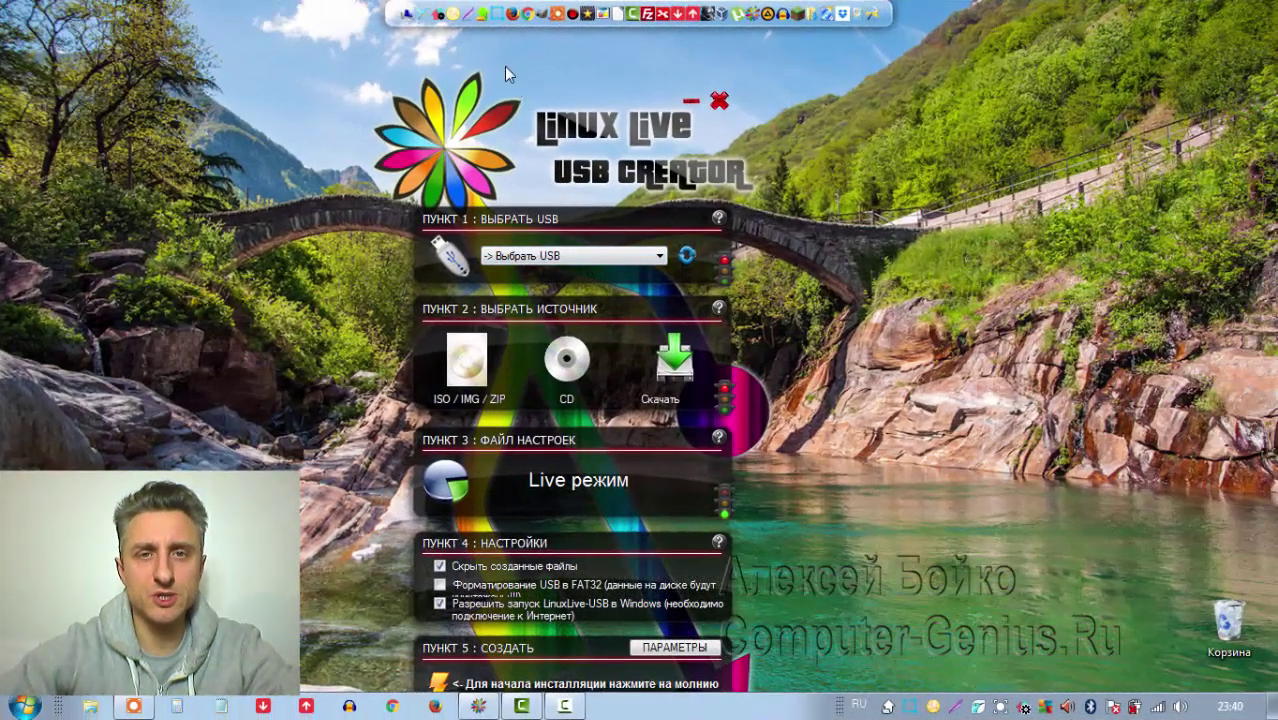
# Capture a 983×633 desktop area and draw a red arrow at the Пункт 1 panel
pyautogui.click(472, 38)
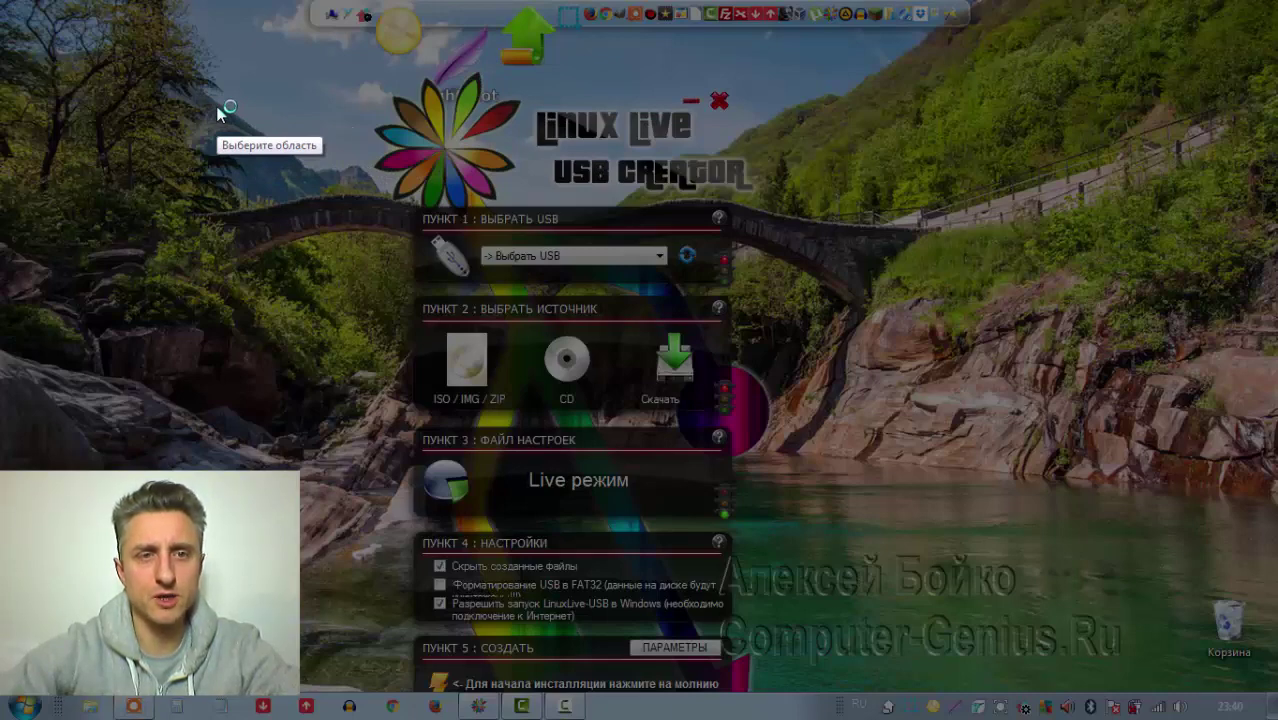
pyautogui.moveTo(158, 45); pyautogui.dragTo(1078, 636)
pyautogui.moveTo(905, 193); pyautogui.dragTo(713, 278)
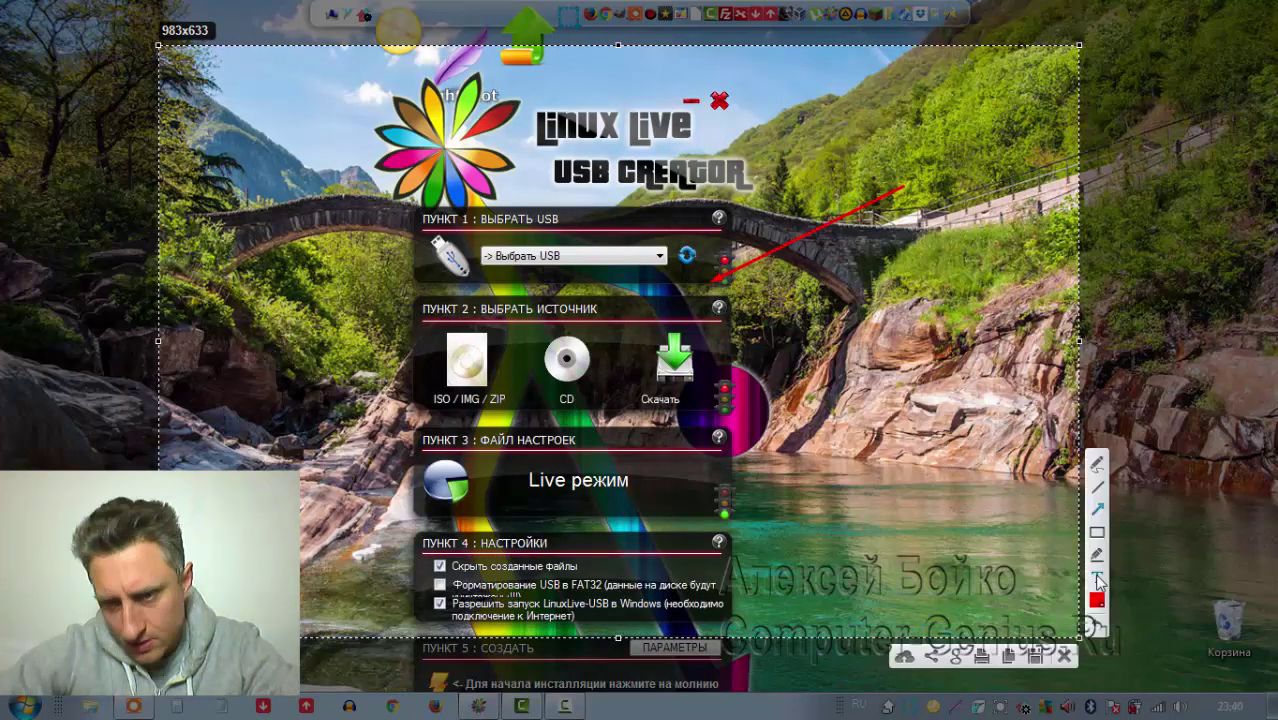
# Add the caption 'Фывфывфывфывфы' at the arrow's start and upload the capture
pyautogui.click(911, 186)
pyautogui.write('Фывфывфывфывфы')
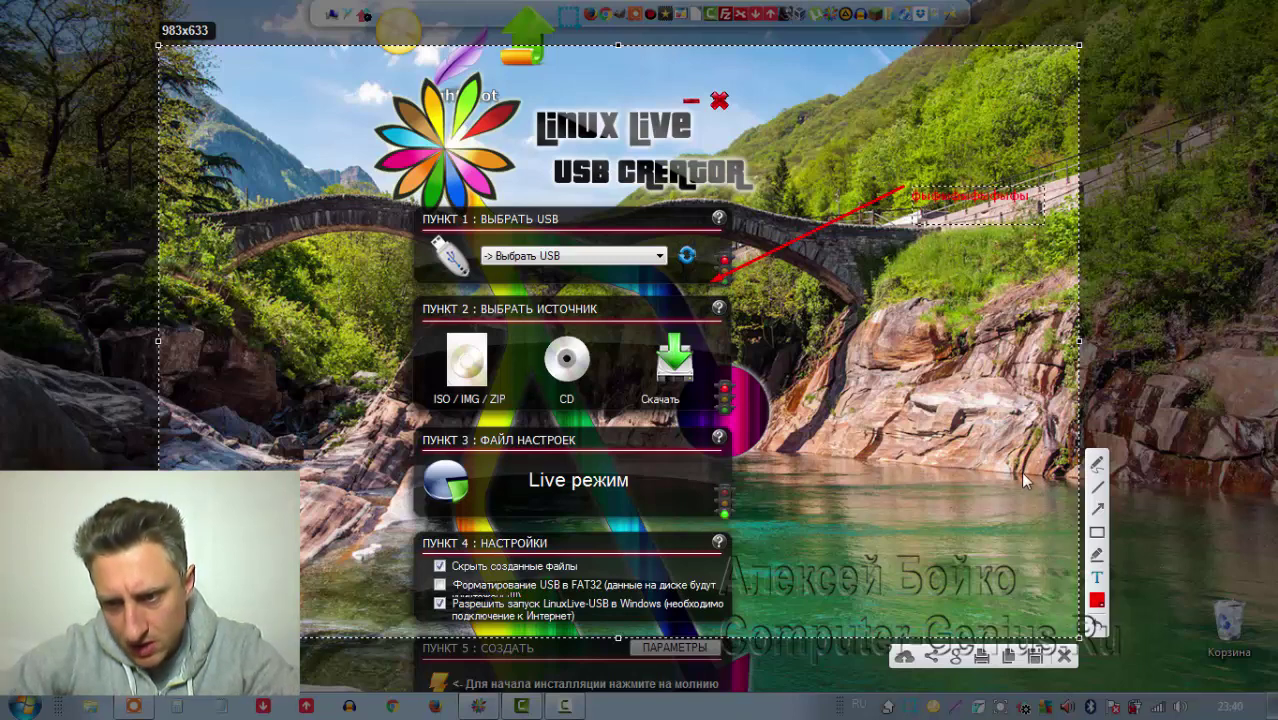
pyautogui.click(905, 654)
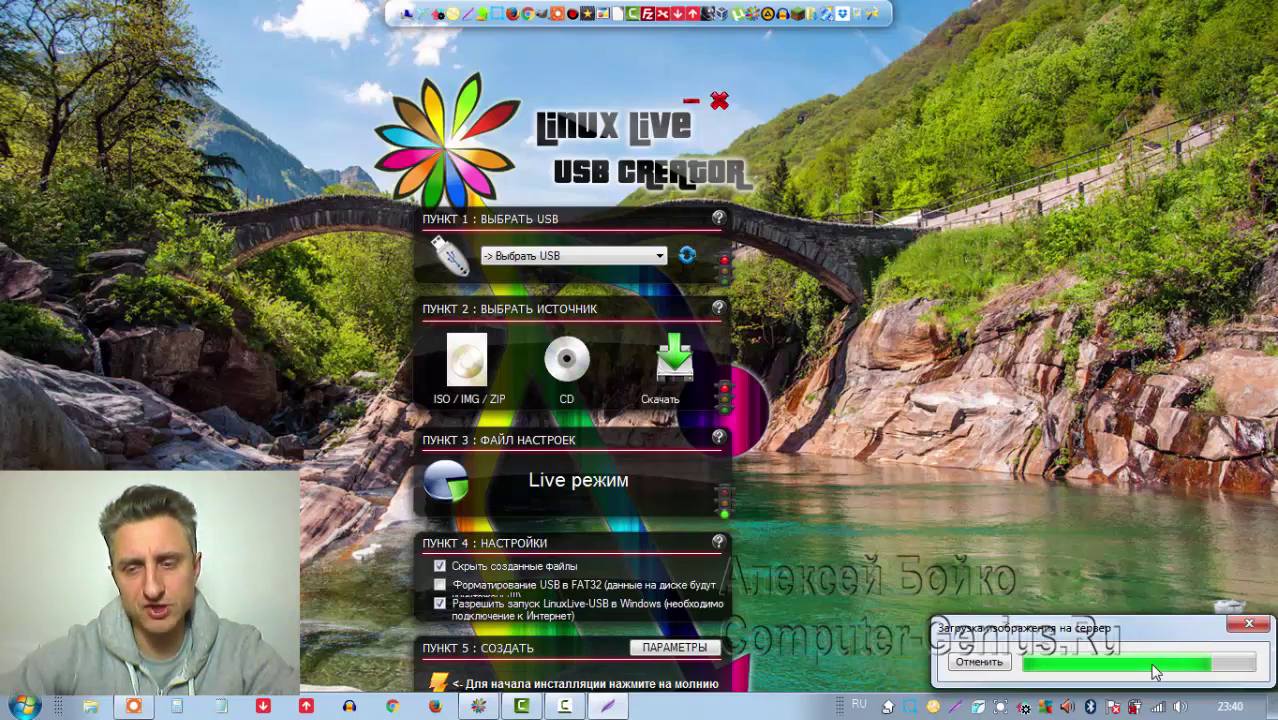
pyautogui.click(1062, 664)
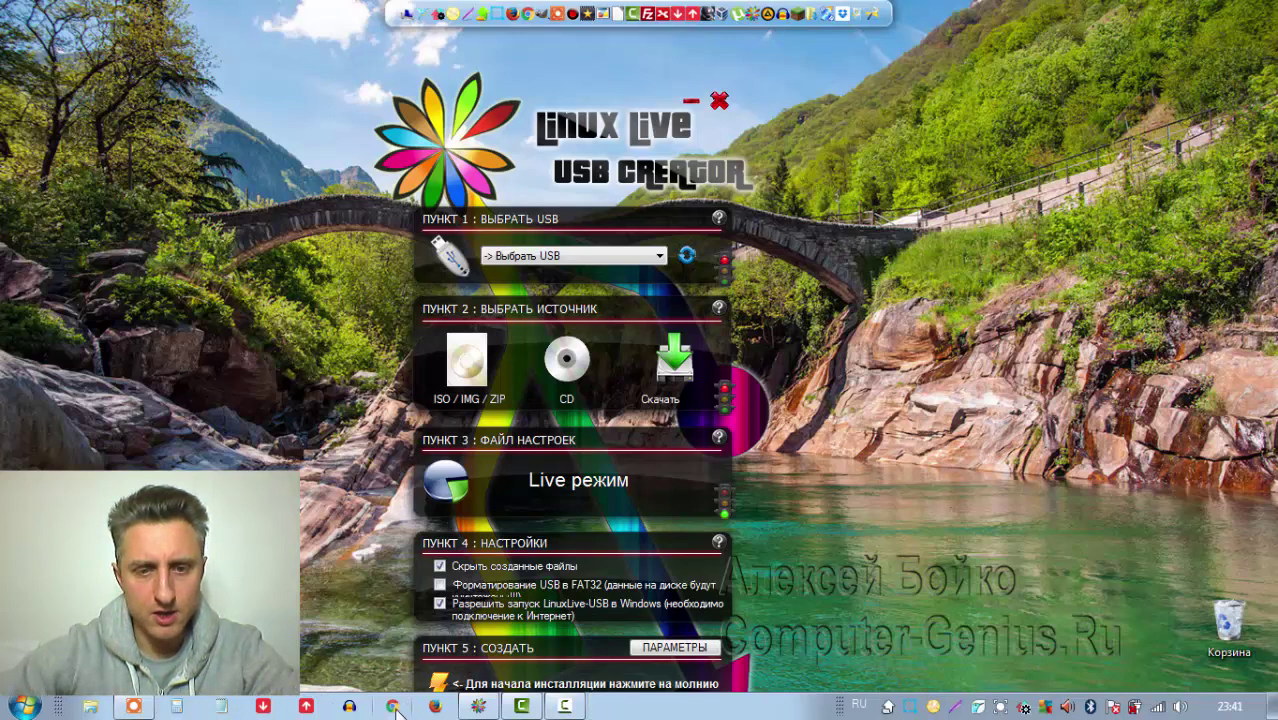
pyautogui.click(434, 707)
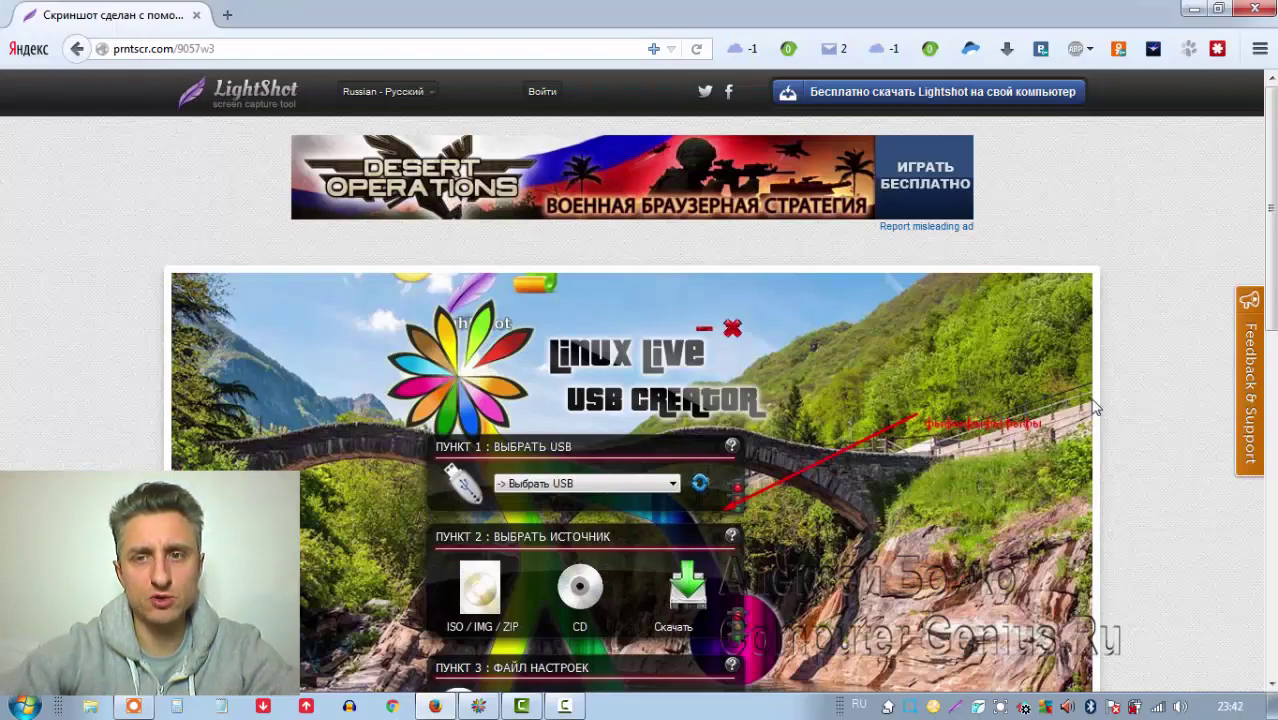
pyautogui.scroll(-3, 963, 401)
pyautogui.scroll(3, 963, 401)
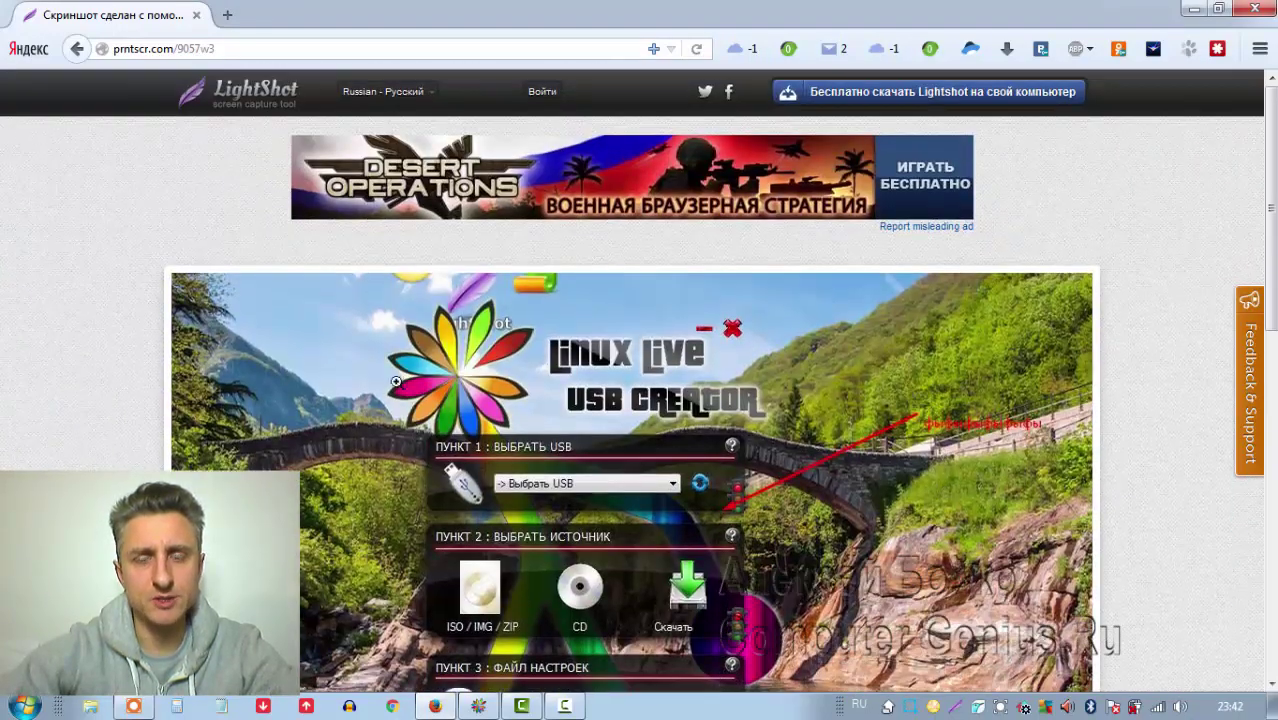
pyautogui.scroll(-2, 383, 283)
pyautogui.scroll(2, 776, 277)
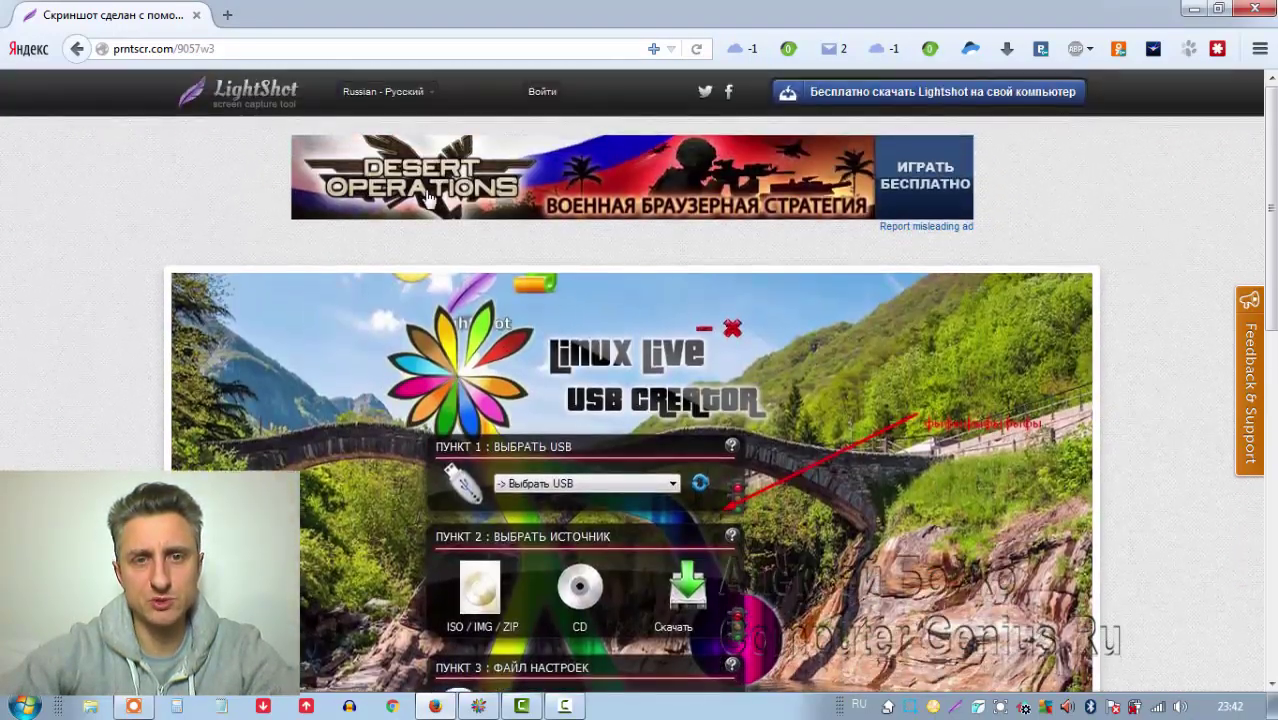
pyautogui.scroll(-3, 824, 237)
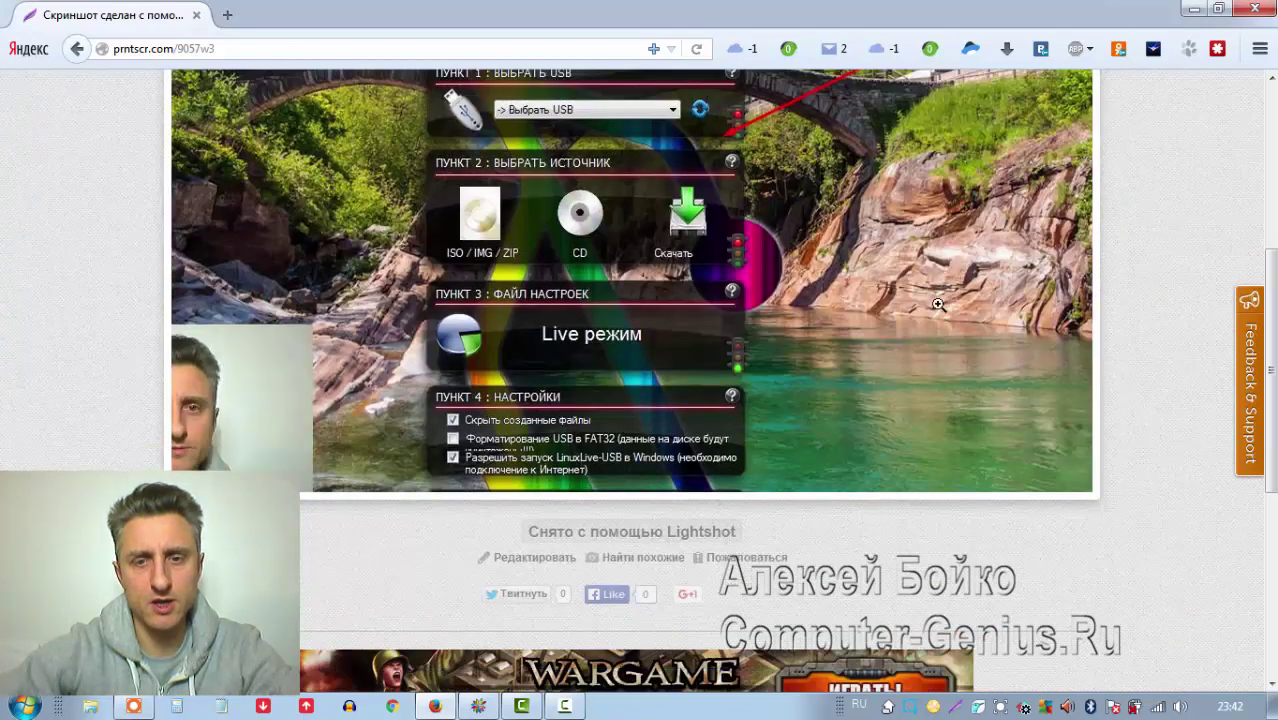
pyautogui.scroll(-3, 955, 422)
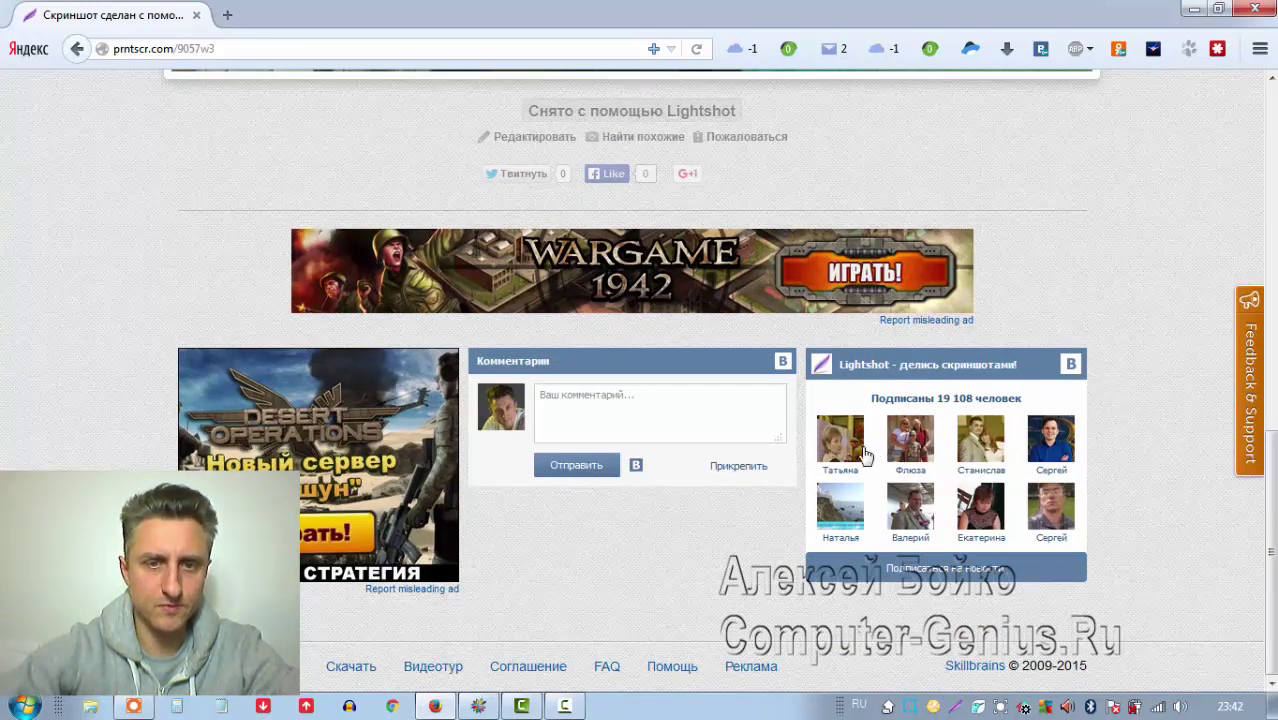
pyautogui.scroll(6, 850, 462)
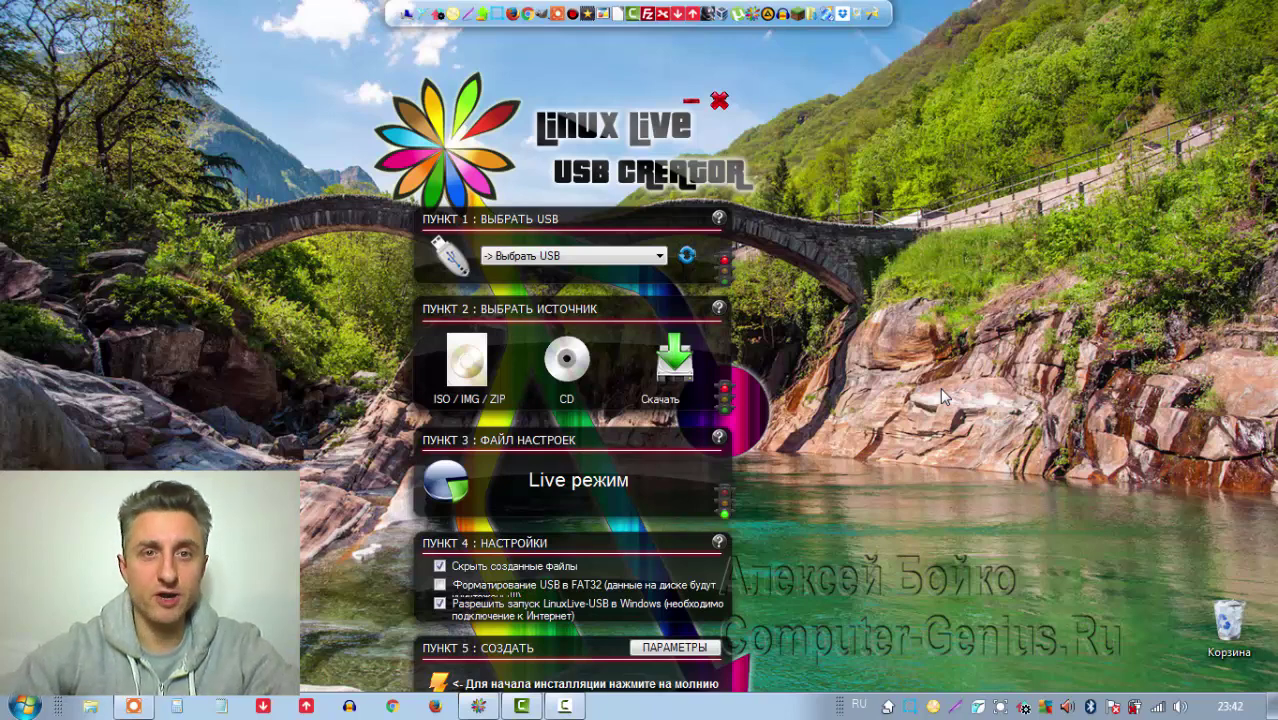
# Capture the desktop and draw three red arrows at the Пункт 1, 2 and 3 headers
pyautogui.click(452, 25)
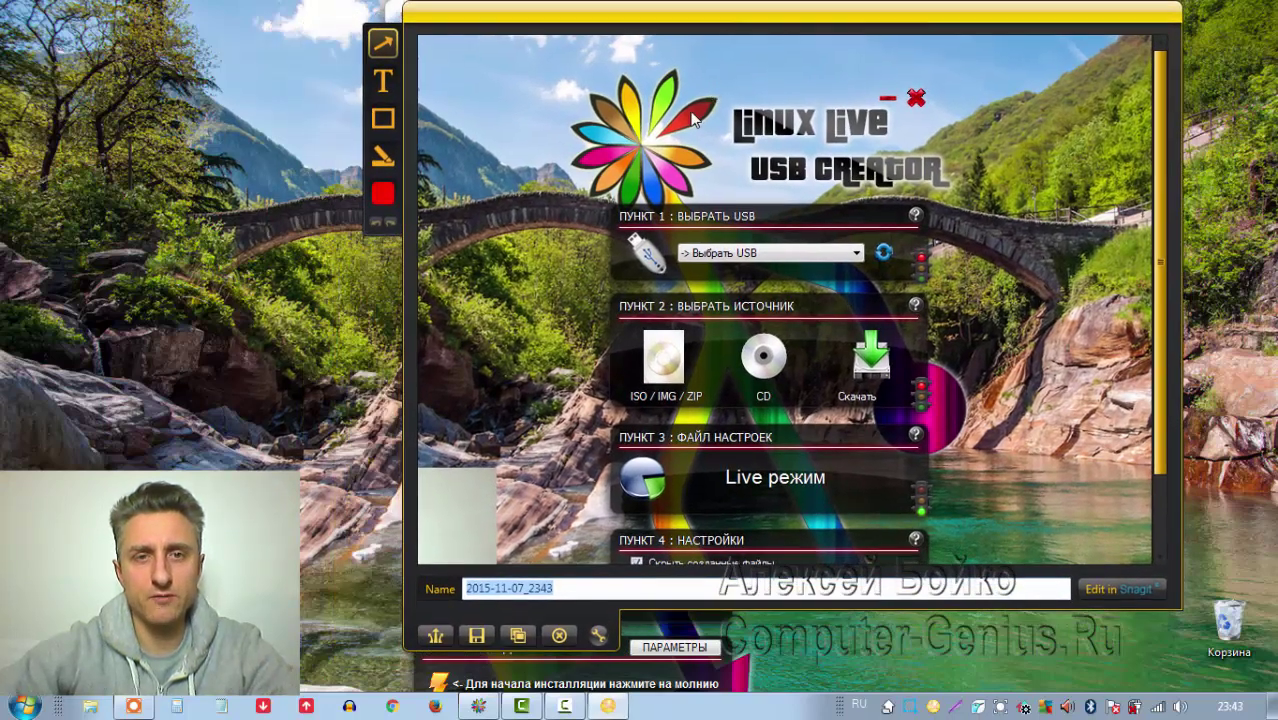
pyautogui.click(588, 133)
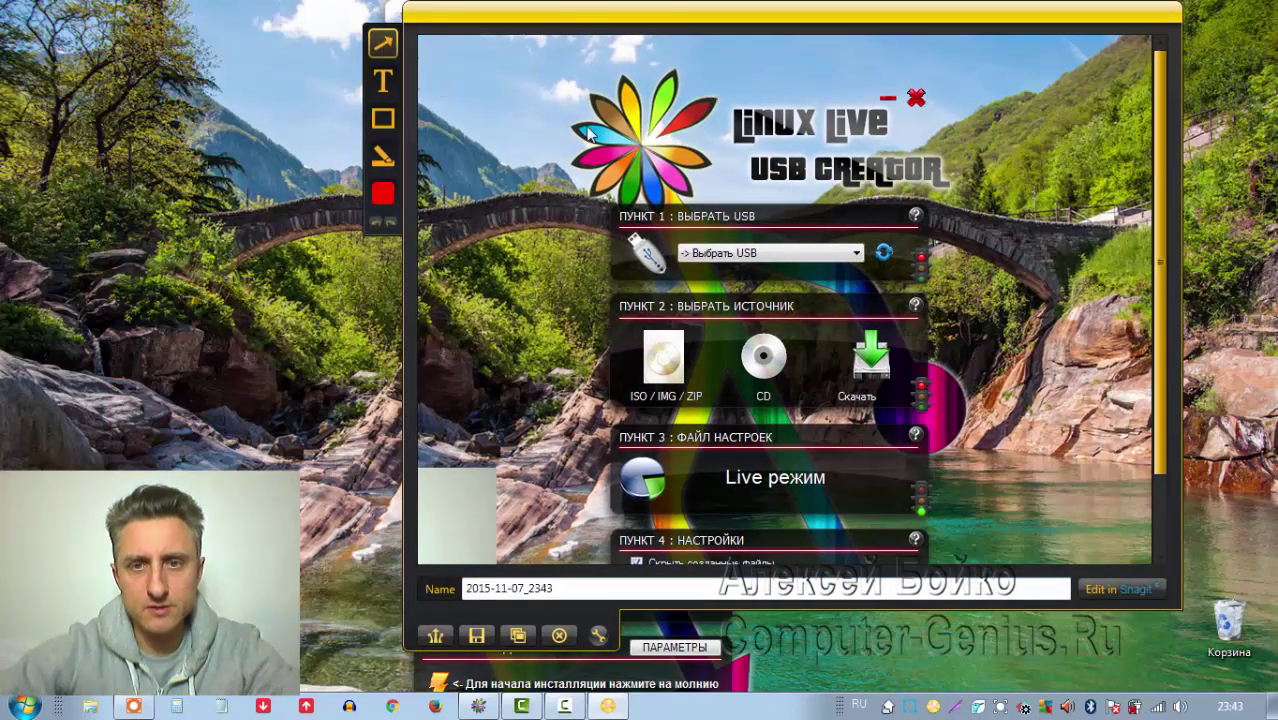
pyautogui.moveTo(1028, 165); pyautogui.dragTo(948, 200)
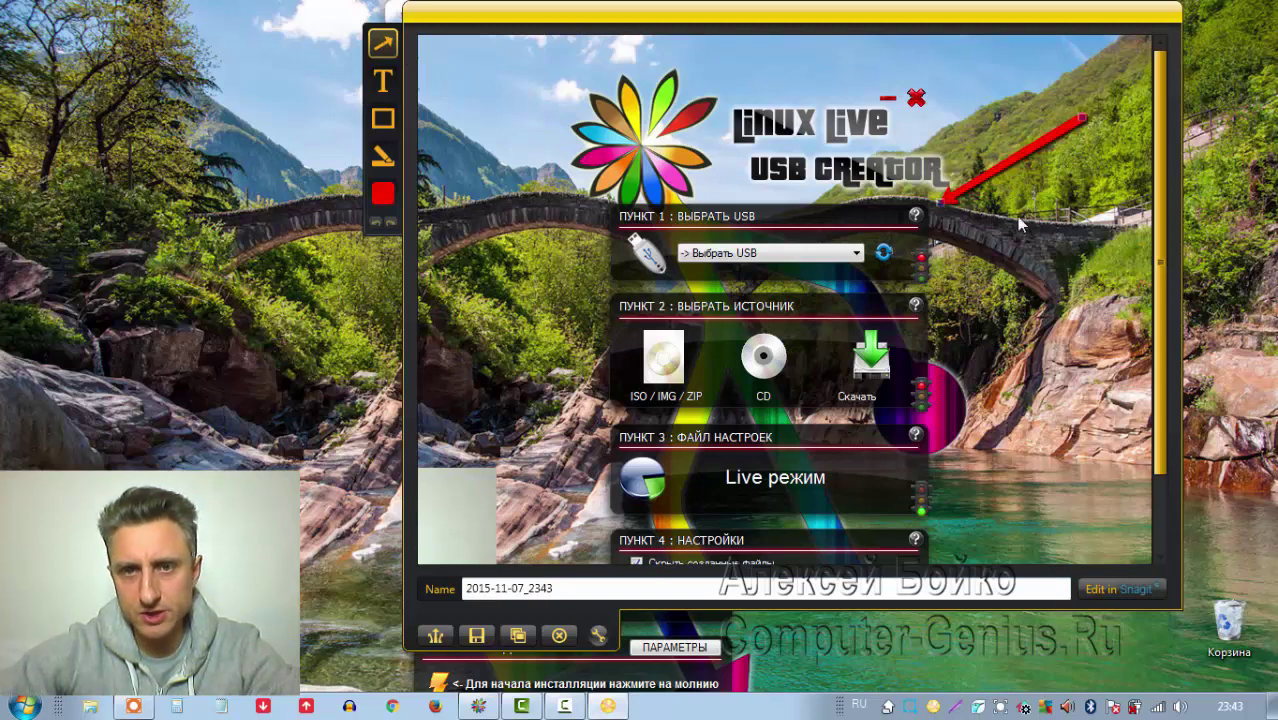
pyautogui.moveTo(1113, 192)
pyautogui.mouseDown()
pyautogui.moveTo(975, 293)
pyautogui.moveTo(940, 297)
pyautogui.mouseUp()
pyautogui.moveTo(1125, 233); pyautogui.dragTo(940, 420)
pyautogui.moveTo(1125, 231); pyautogui.dragTo(1135, 290)
pyautogui.moveTo(1118, 198); pyautogui.dragTo(1126, 195)
# Add the text label 'Фффффф' near the top right and move it into place
pyautogui.click(382, 80)
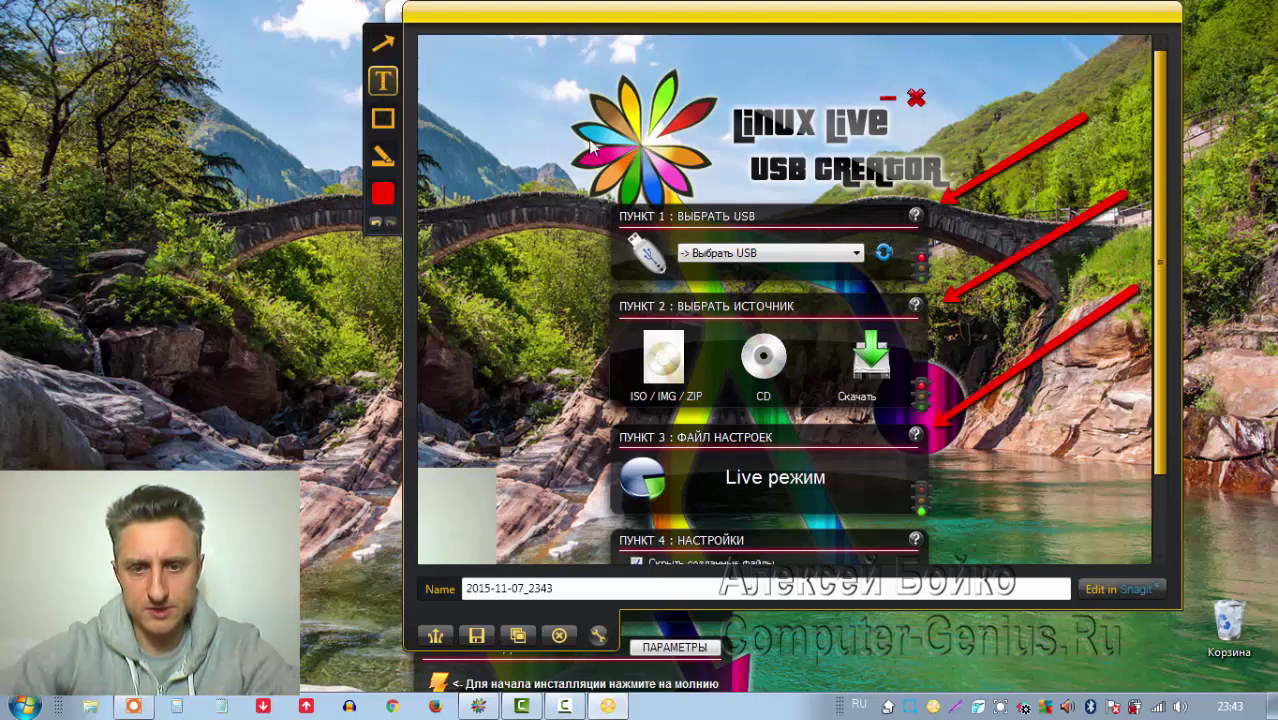
pyautogui.moveTo(1013, 97); pyautogui.dragTo(1065, 137)
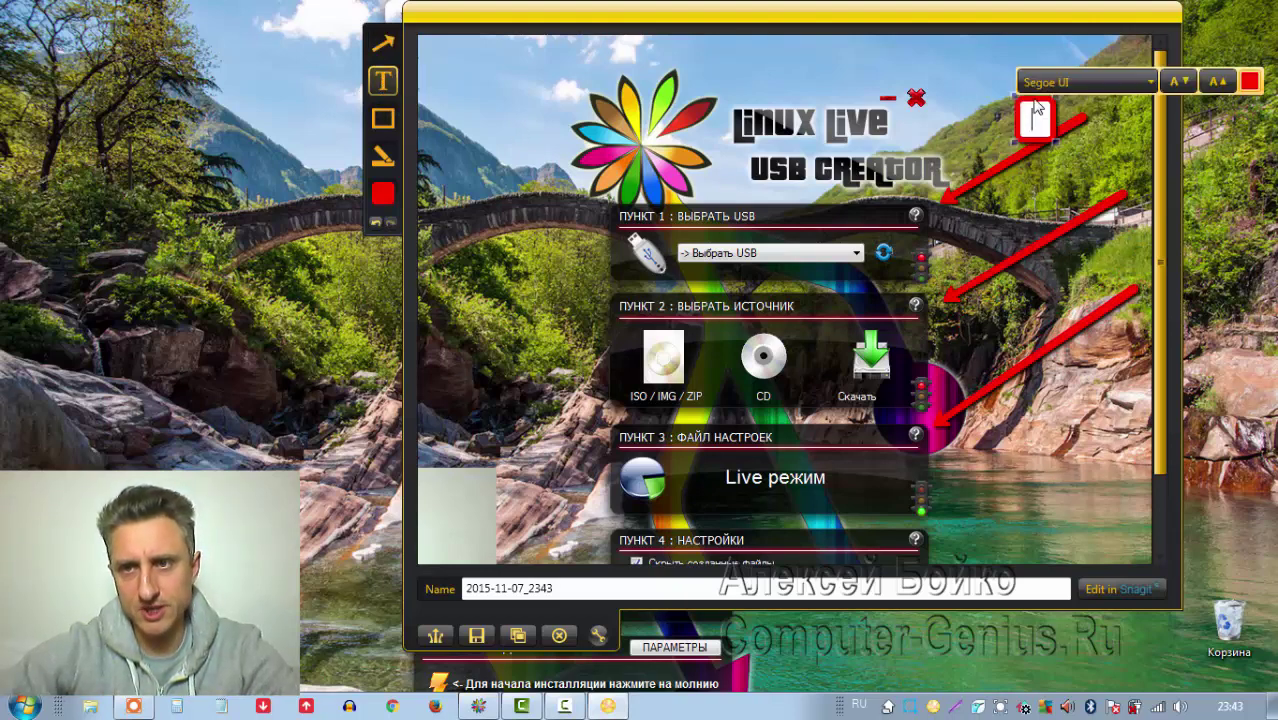
pyautogui.write('Фффффф')
pyautogui.click(1072, 196)
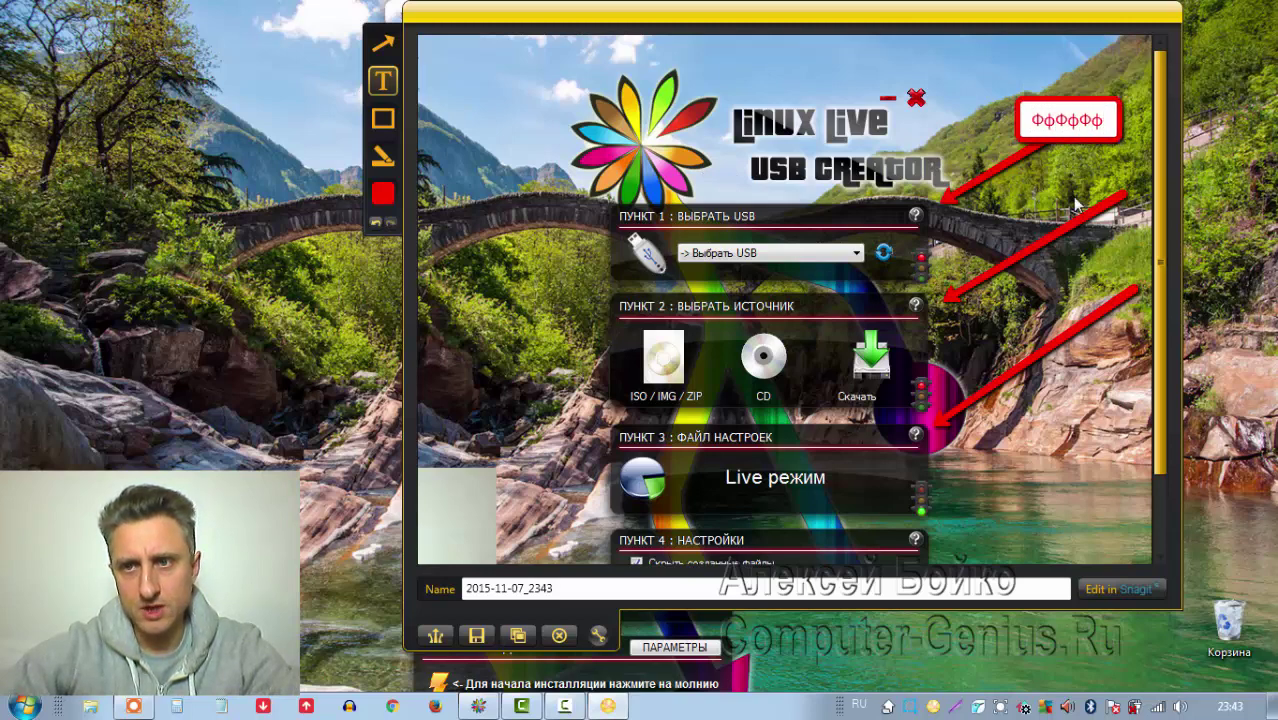
pyautogui.moveTo(1108, 143); pyautogui.dragTo(1132, 131)
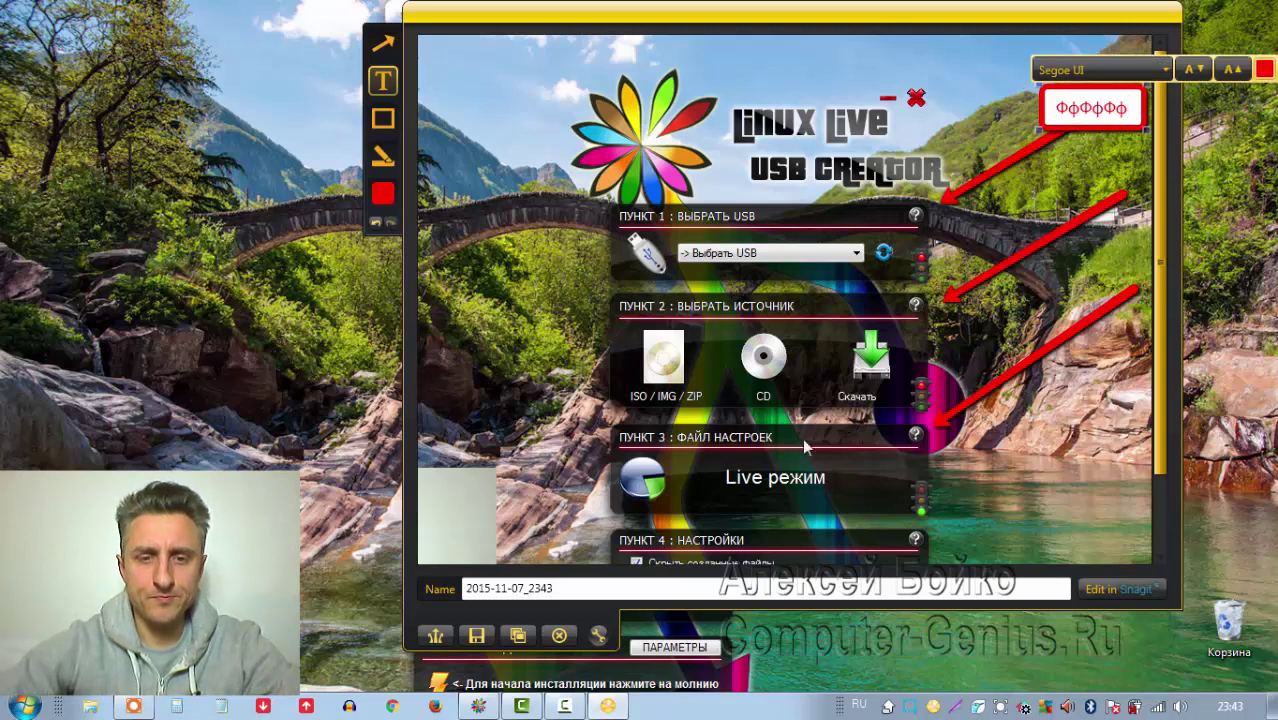
# Share the capture via Screencast.com with upload notifications set to auto-hide
pyautogui.click(436, 637)
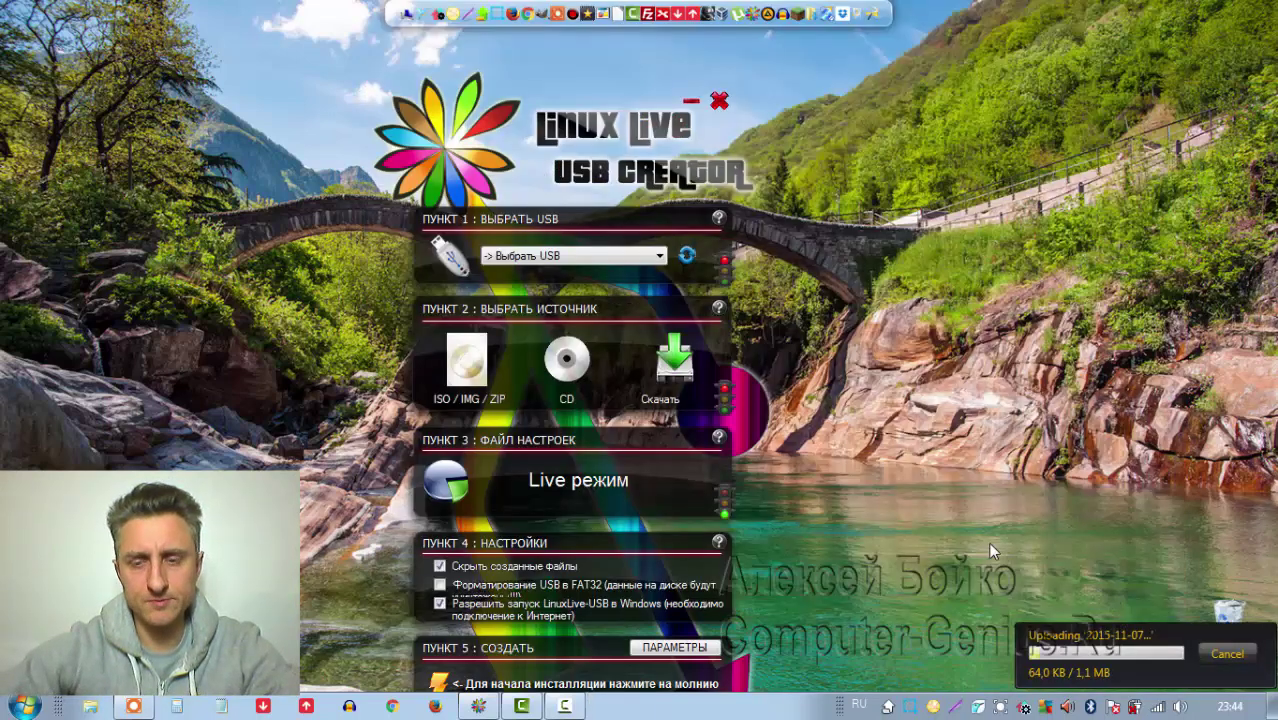
pyautogui.click(998, 670)
pyautogui.click(1232, 676)
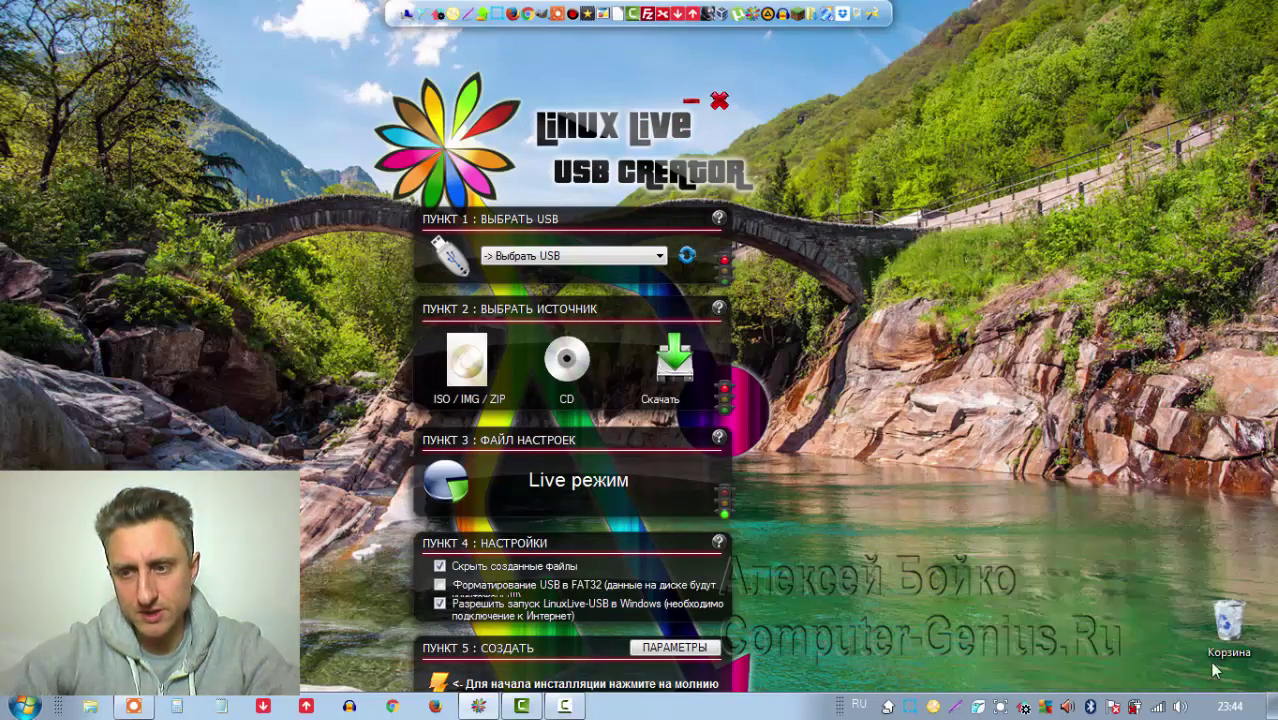
# View the uploaded image at full size in the browser, then go back
pyautogui.click(435, 708)
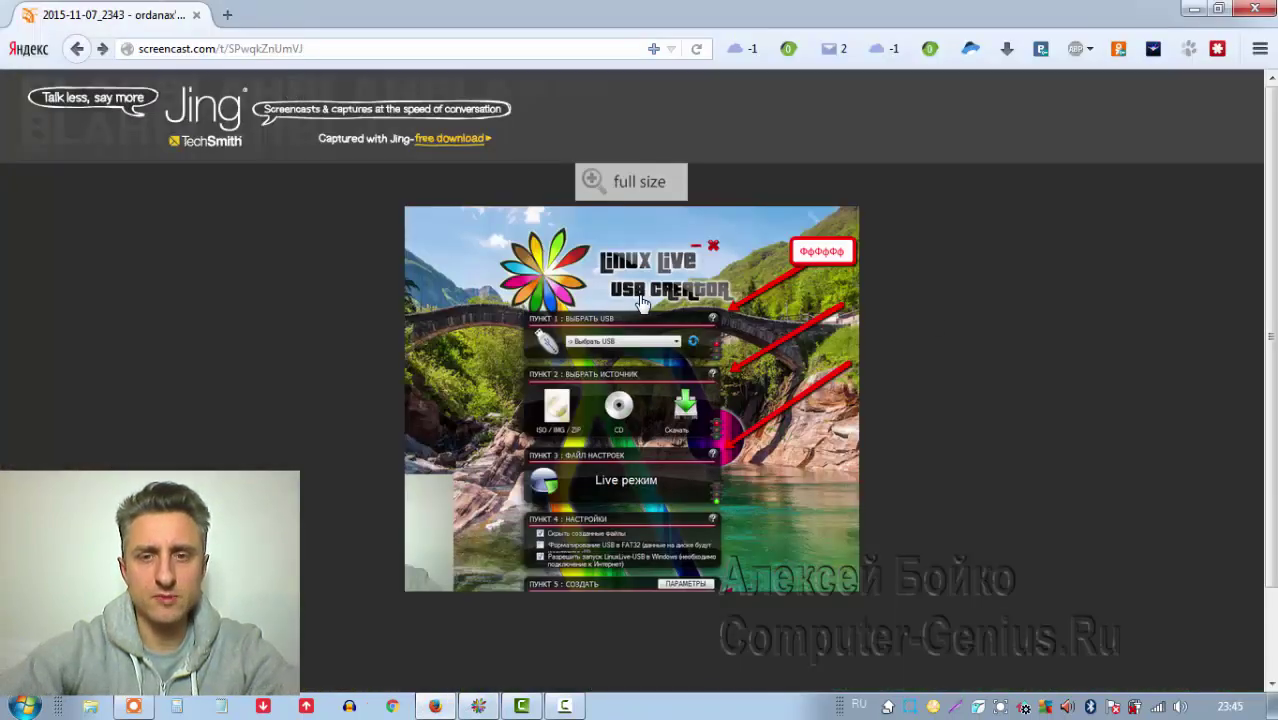
pyautogui.click(623, 302)
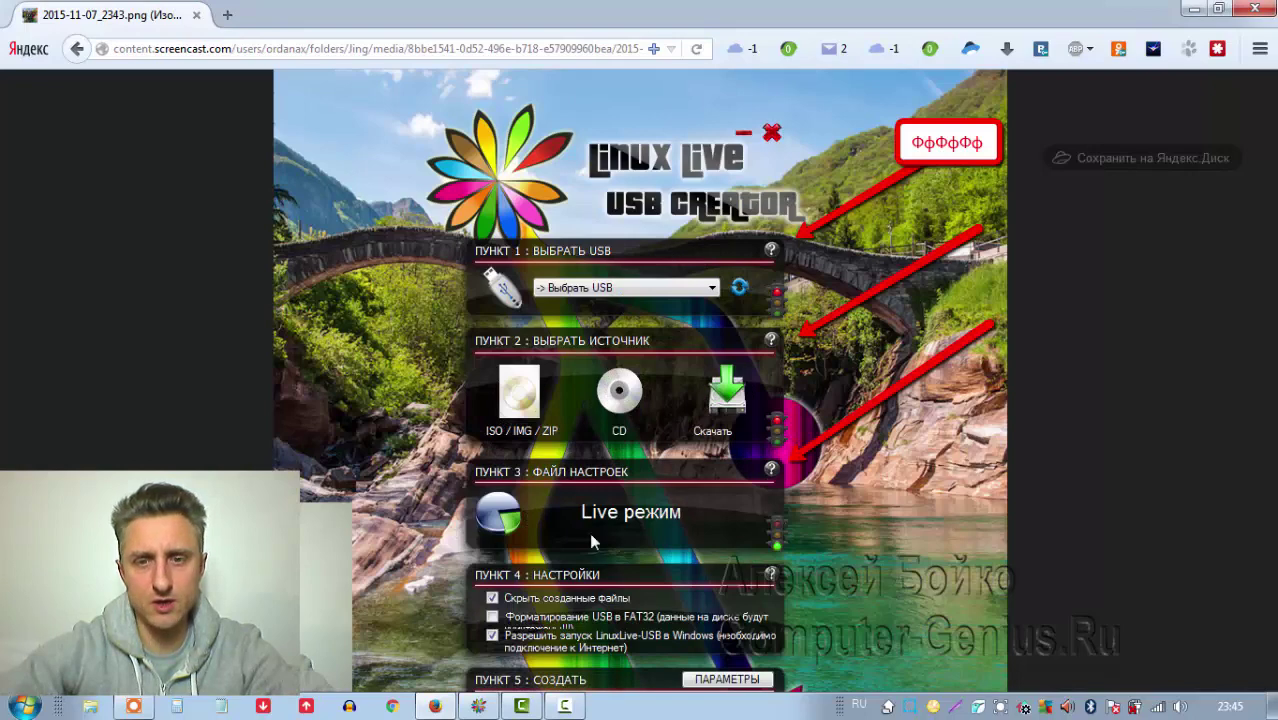
pyautogui.click(77, 49)
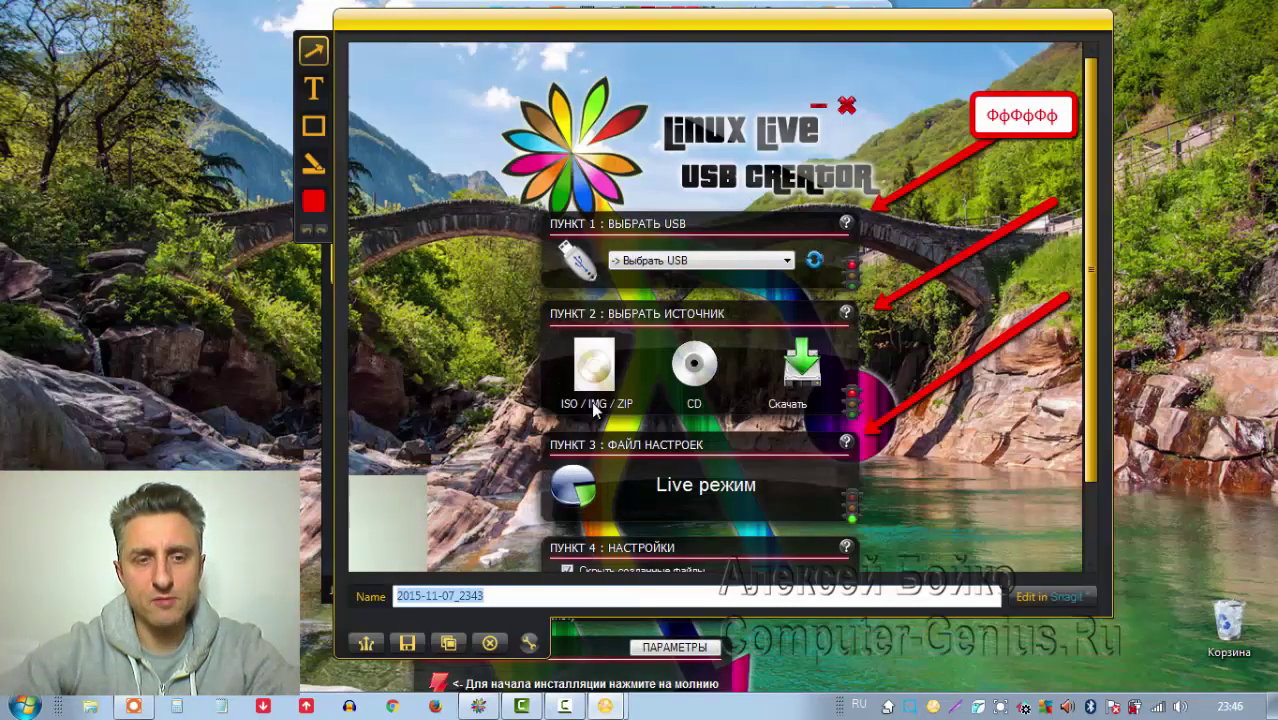
# Set the Screencast.com share button's clipboard contents to Embed Code
pyautogui.click(530, 645)
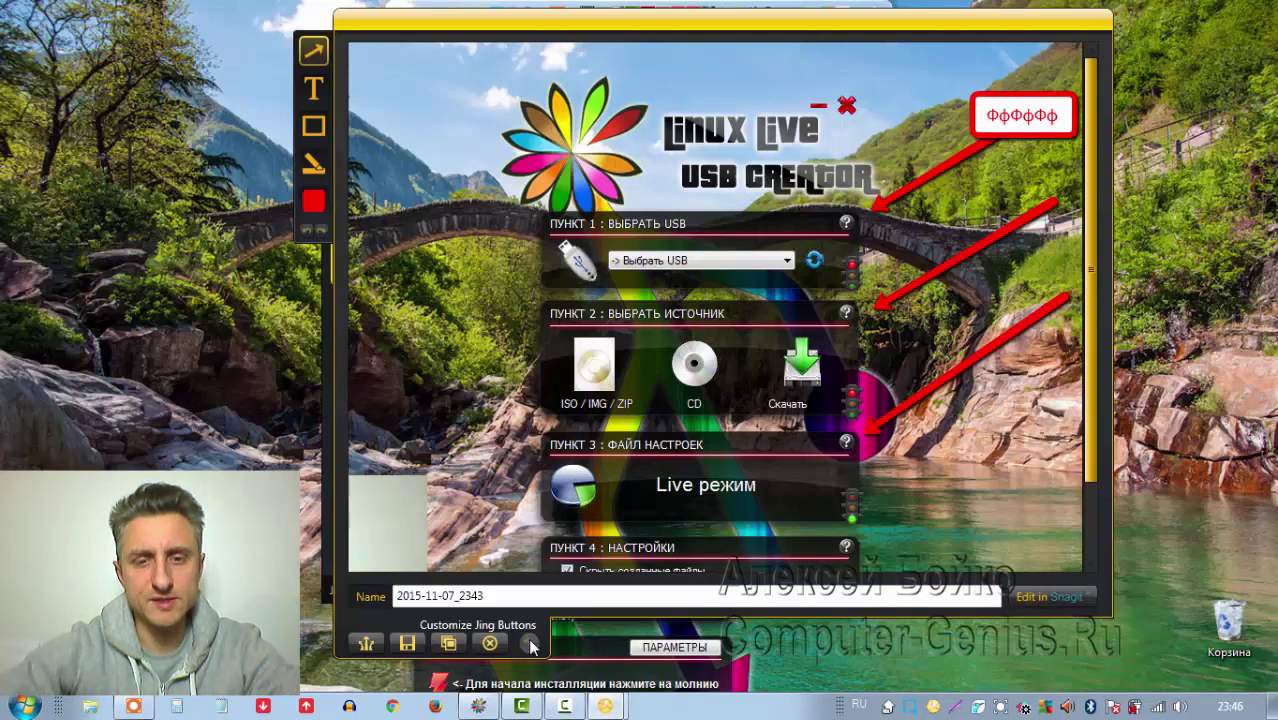
pyautogui.click(505, 348)
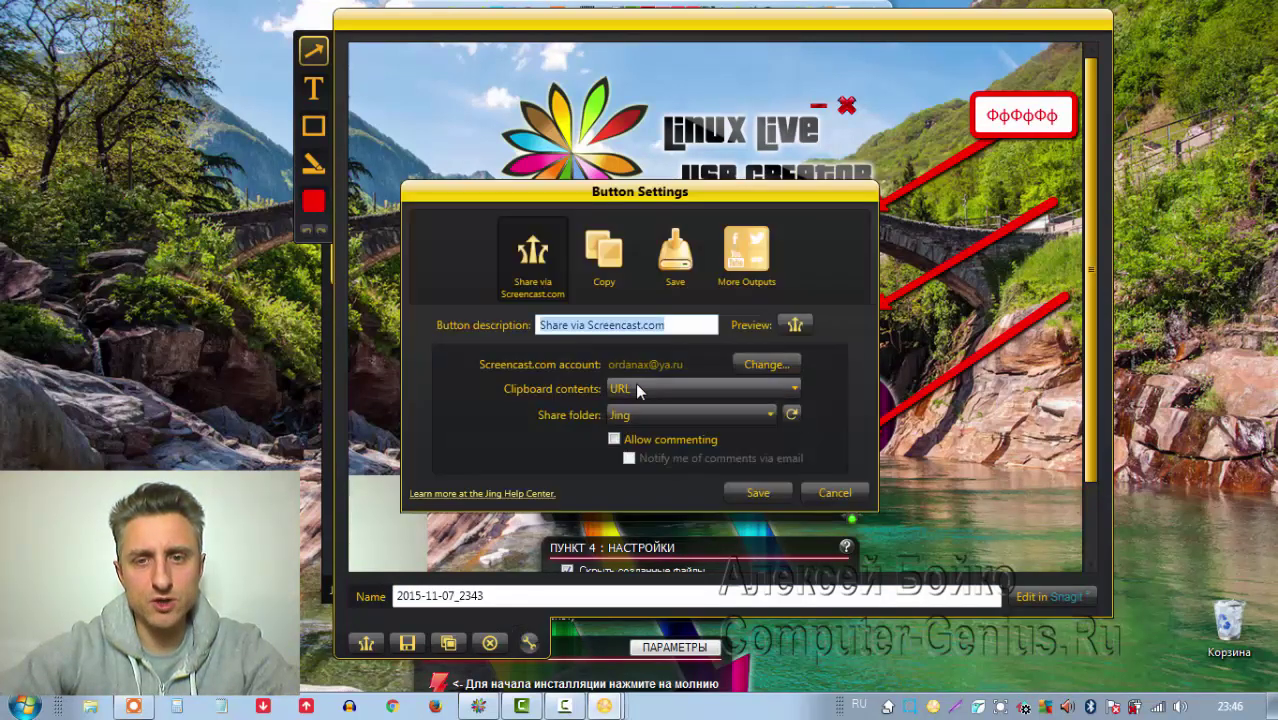
pyautogui.click(714, 393)
pyautogui.click(692, 431)
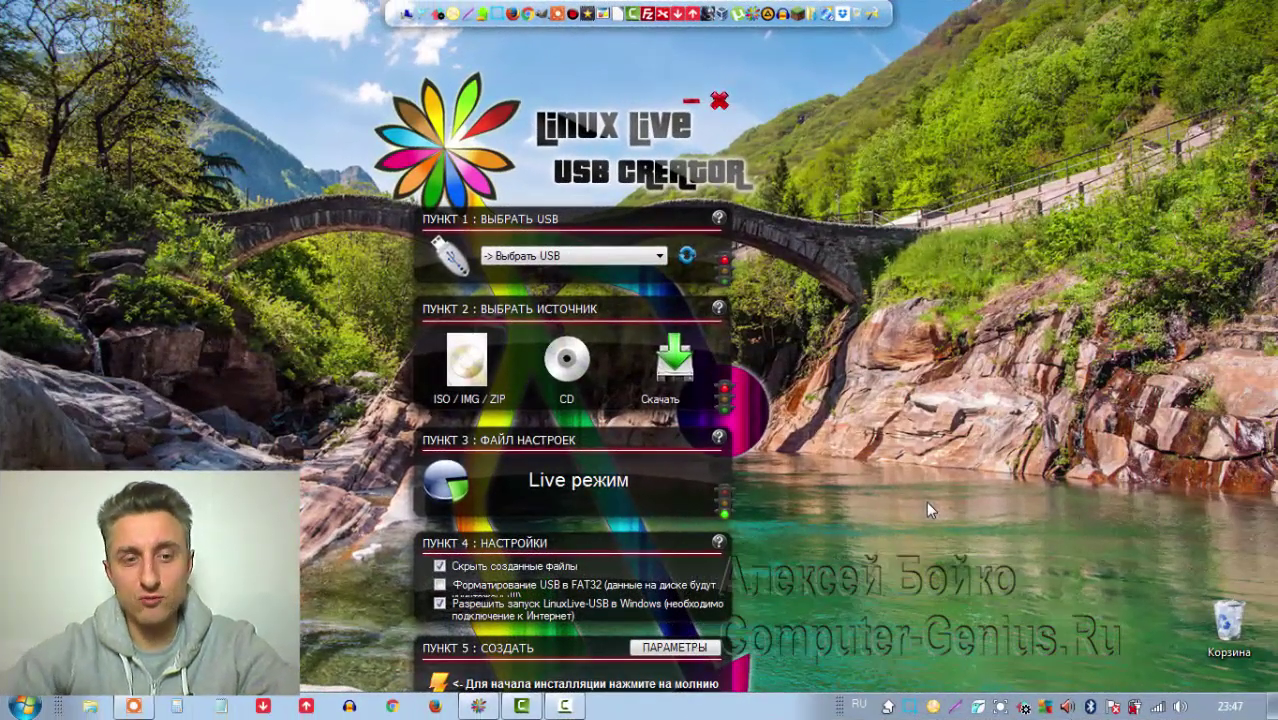
# Capture the USB Creator window area with 5CM and open it for editing
pyautogui.click(1022, 707)
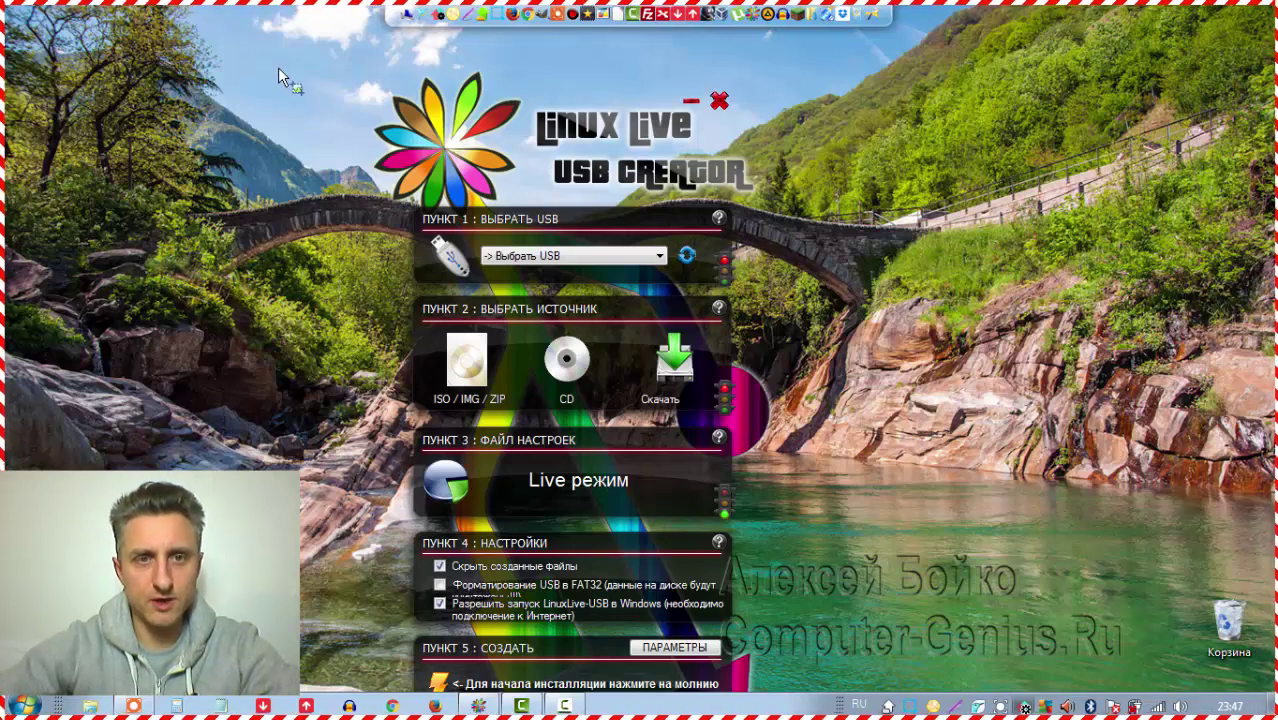
pyautogui.moveTo(278, 52); pyautogui.dragTo(887, 580)
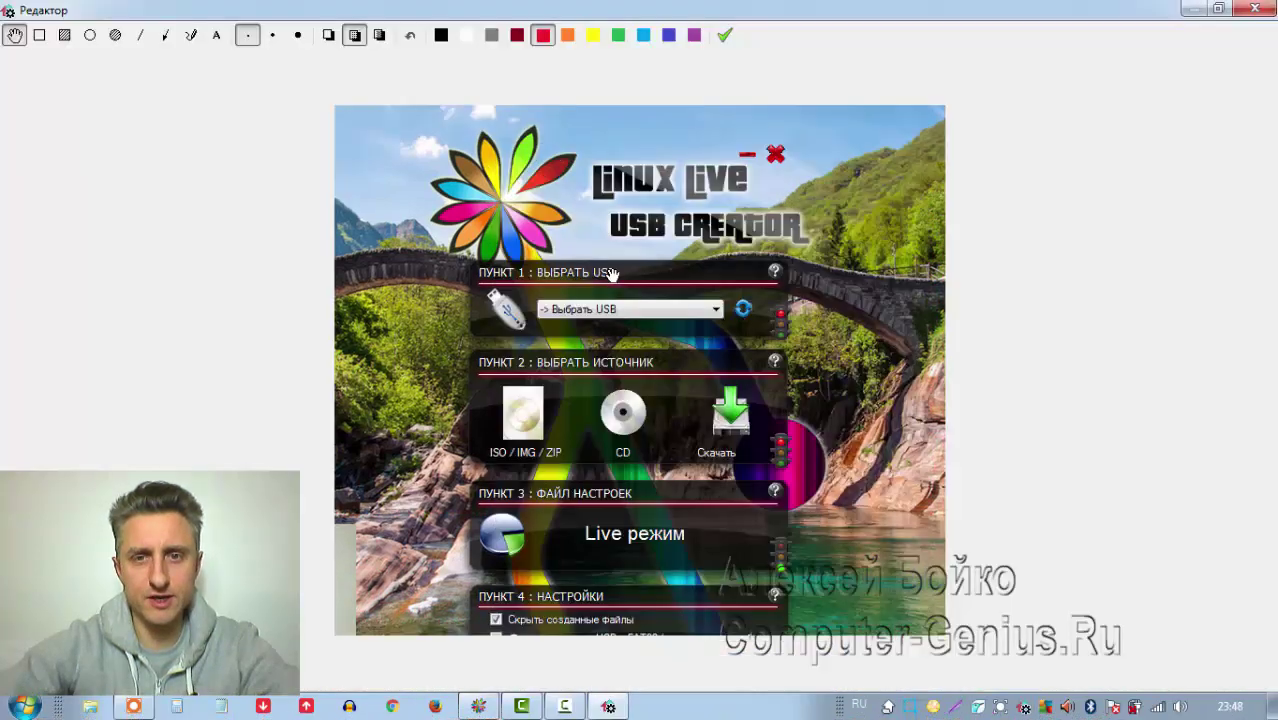
pyautogui.click(610, 276)
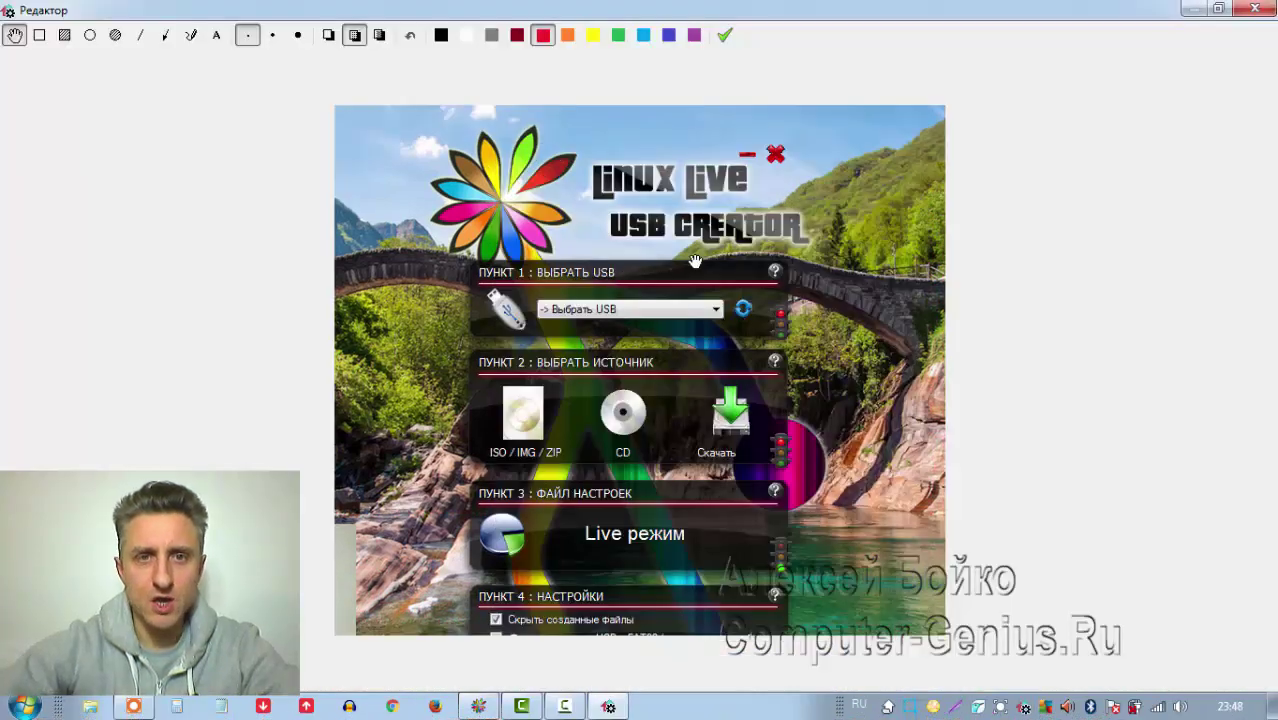
# Add the text label 'asasasa' near the top right
pyautogui.click(165, 35)
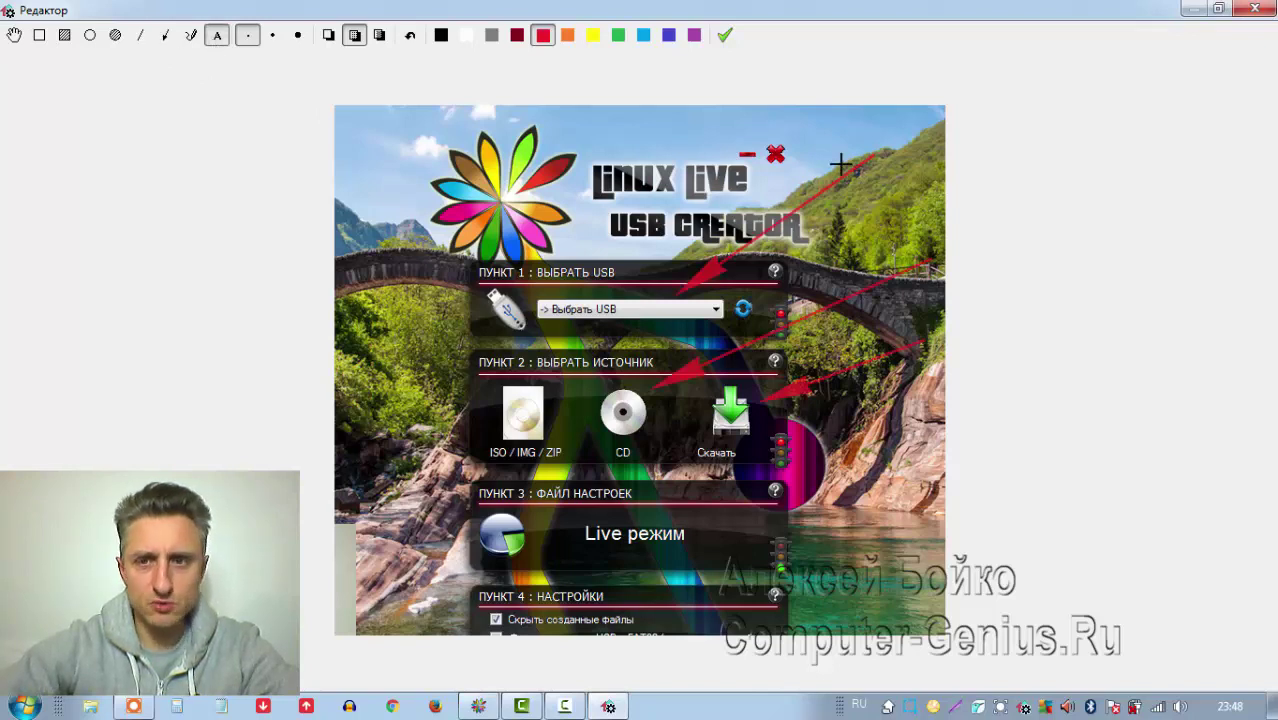
pyautogui.click(854, 143)
pyautogui.write('ы')
pyautogui.hotkey('alt', 'shift')
pyautogui.write('asasasa')
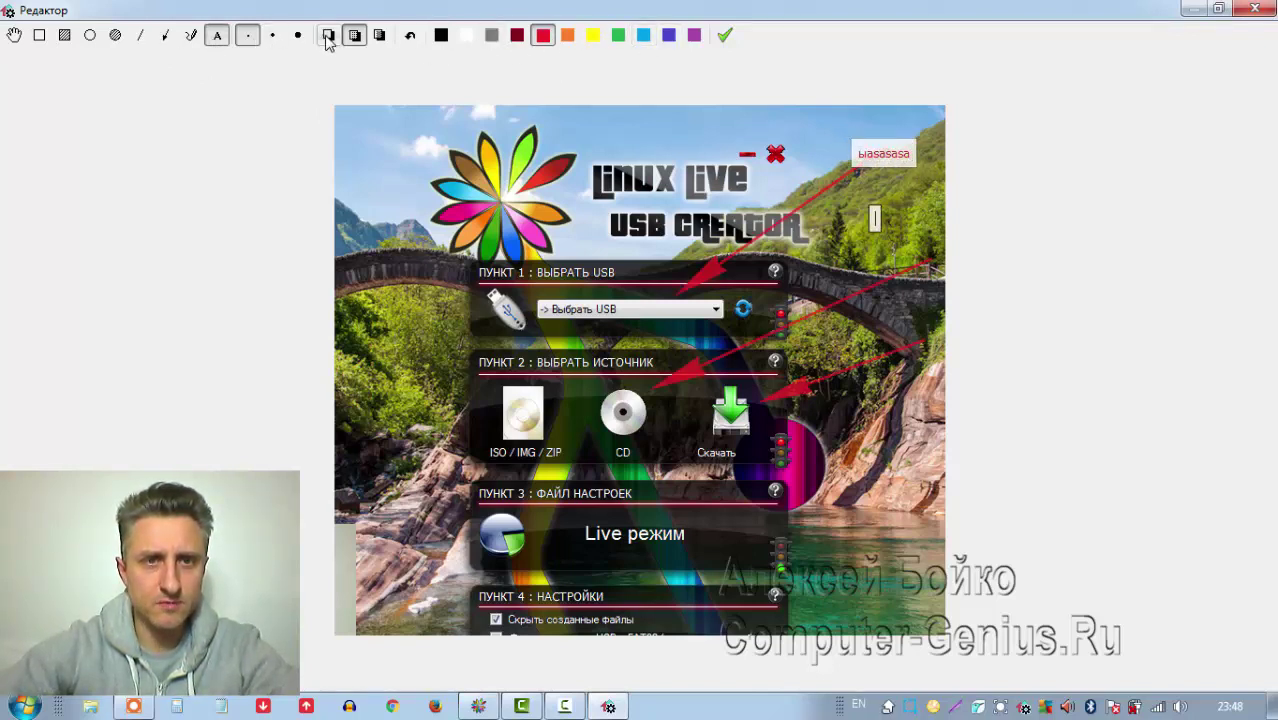
# Frame the first two steps with a red rectangle and finish editing
pyautogui.click(39, 35)
pyautogui.moveTo(393, 219)
pyautogui.mouseDown()
pyautogui.moveTo(436, 320)
pyautogui.moveTo(856, 462)
pyautogui.mouseUp()
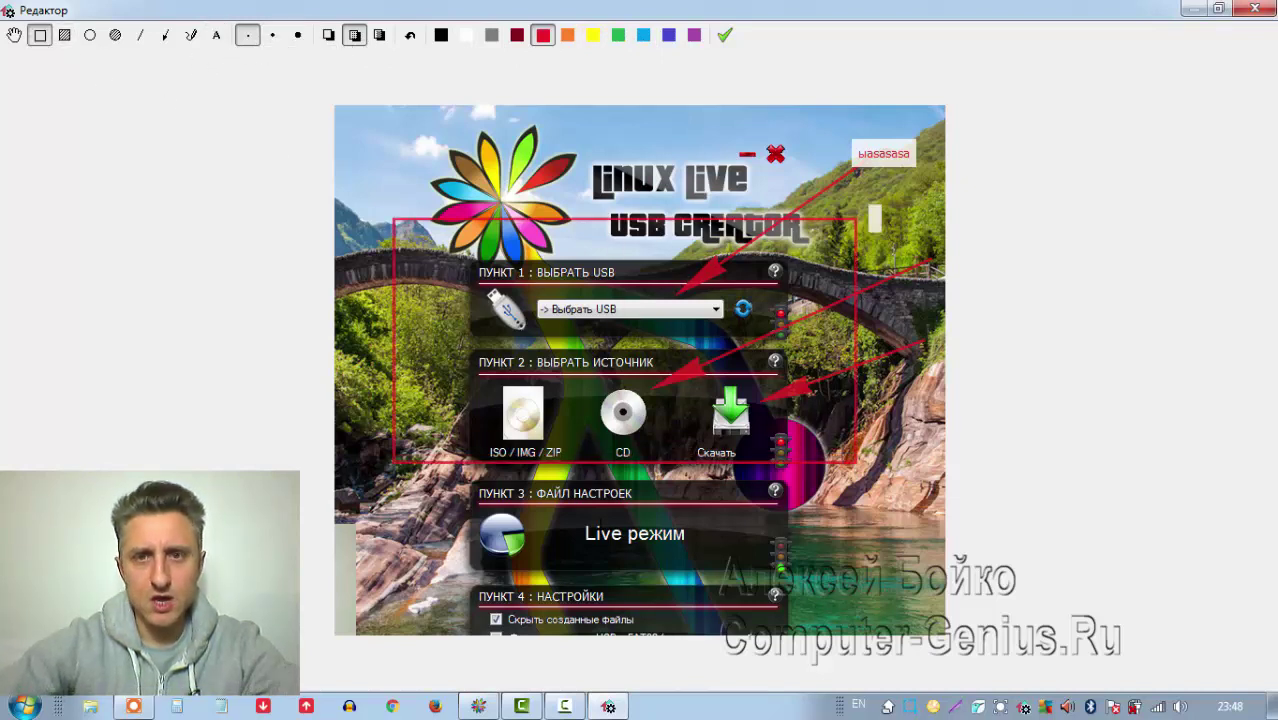
pyautogui.click(725, 35)
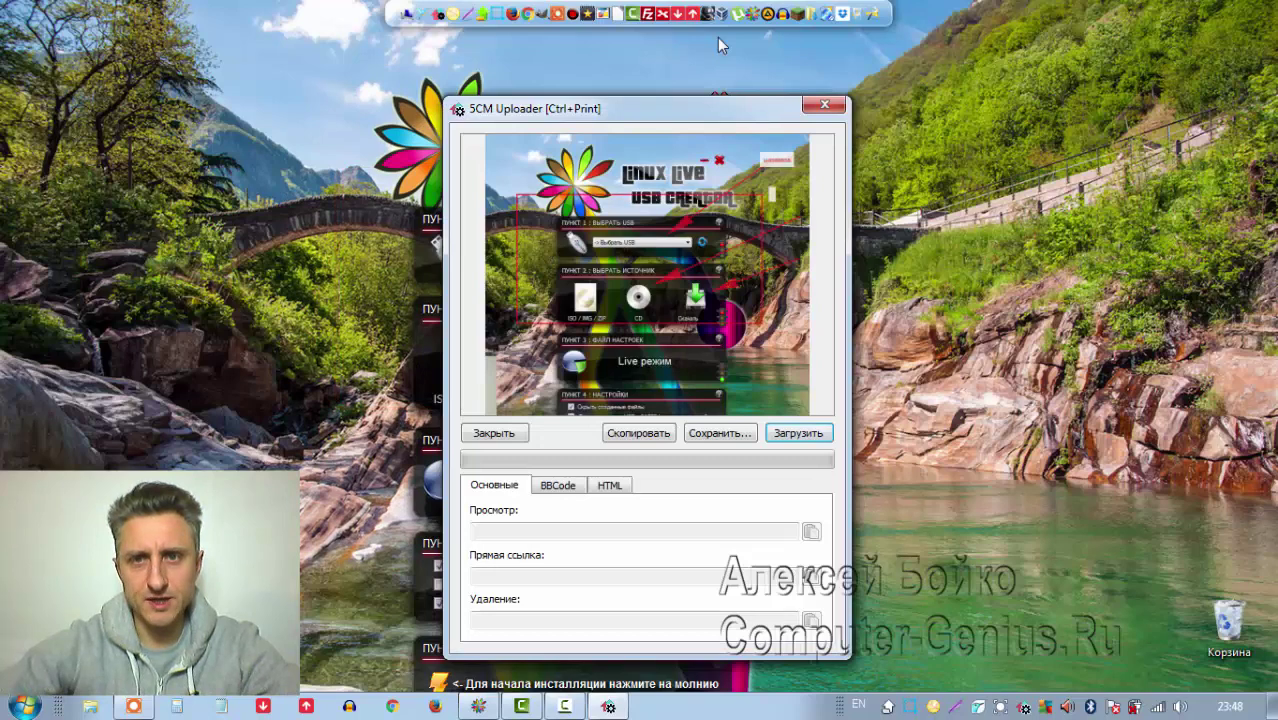
# Upload the capture as w8WJ.png, view its BBCode, then select the full-size HTML code
pyautogui.click(797, 435)
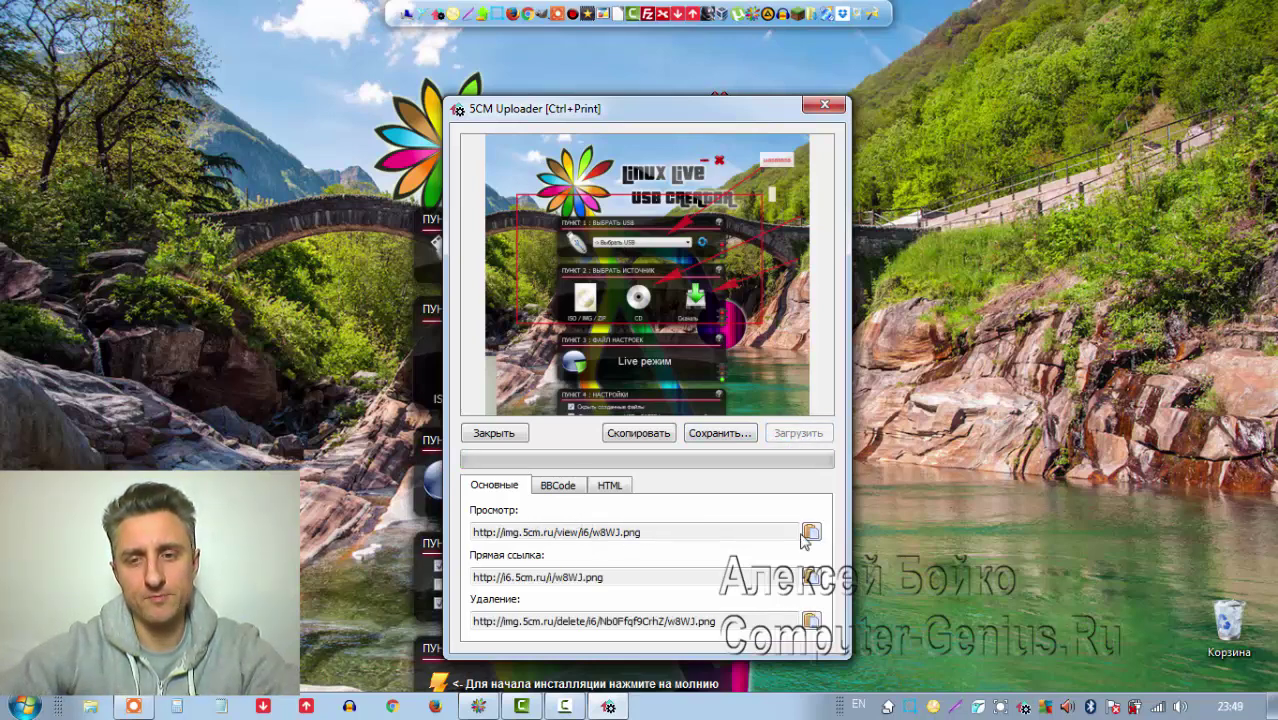
pyautogui.click(568, 492)
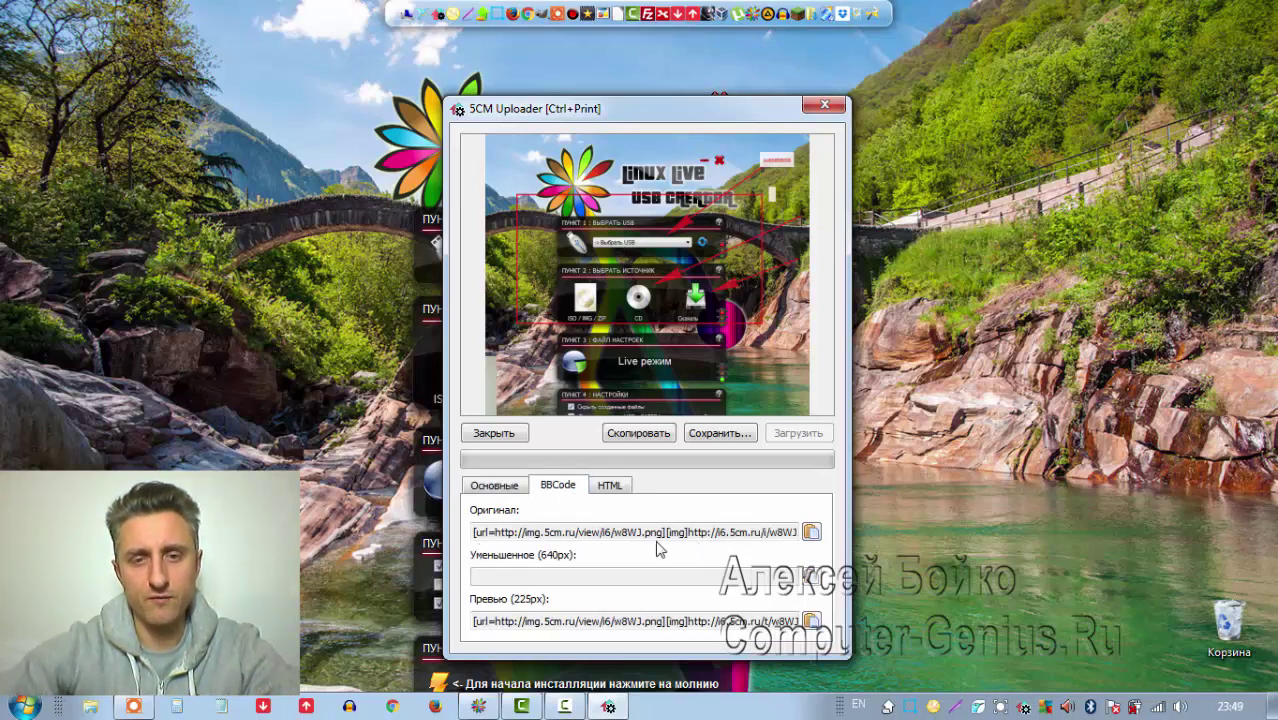
pyautogui.click(622, 488)
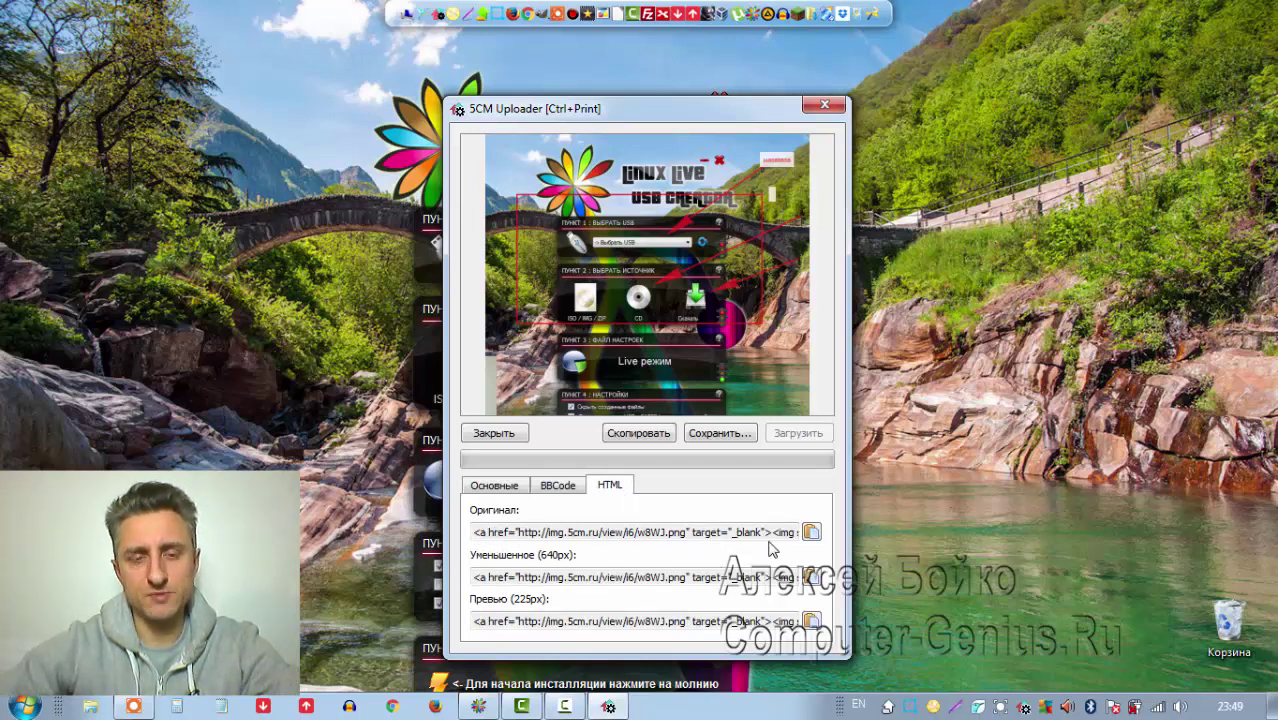
pyautogui.click(514, 531)
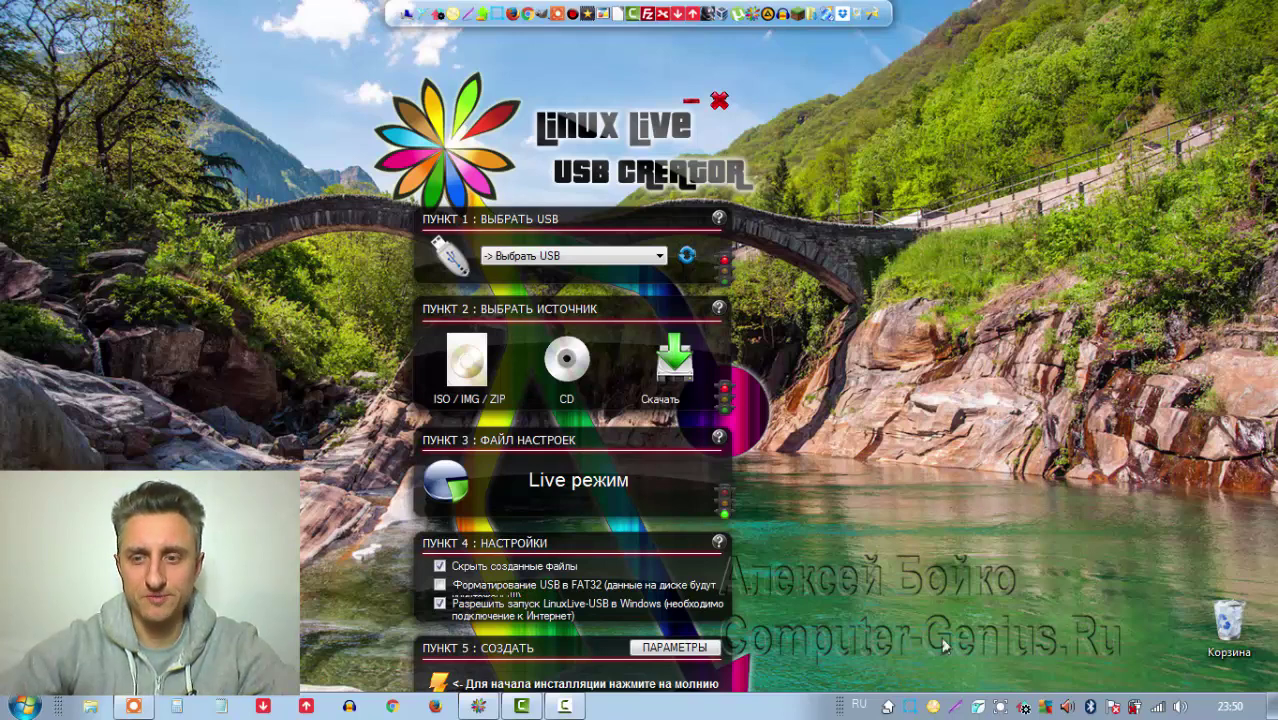
# Capture the USB Creator window in Joxi and draw four red arrows at steps 1, 2, 4 and the ISO/IMG/ZIP icon
pyautogui.press('Print')
pyautogui.moveTo(934, 630); pyautogui.dragTo(934, 630)
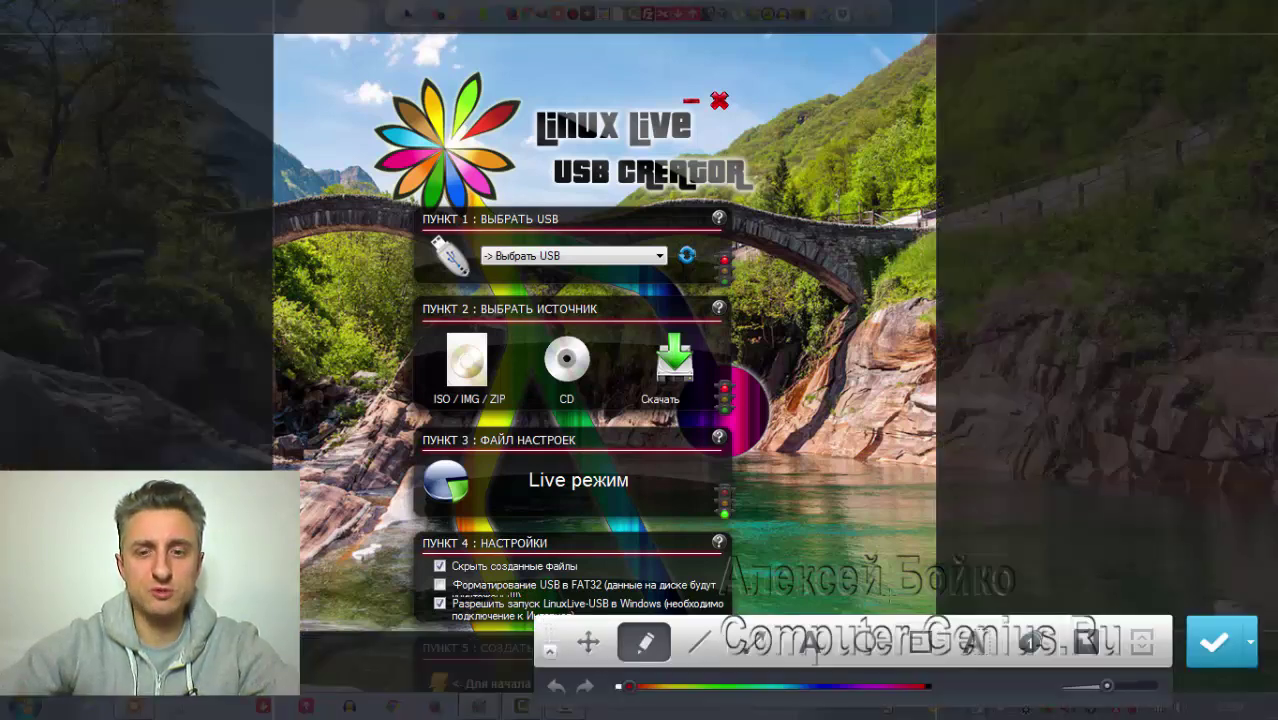
pyautogui.click(762, 648)
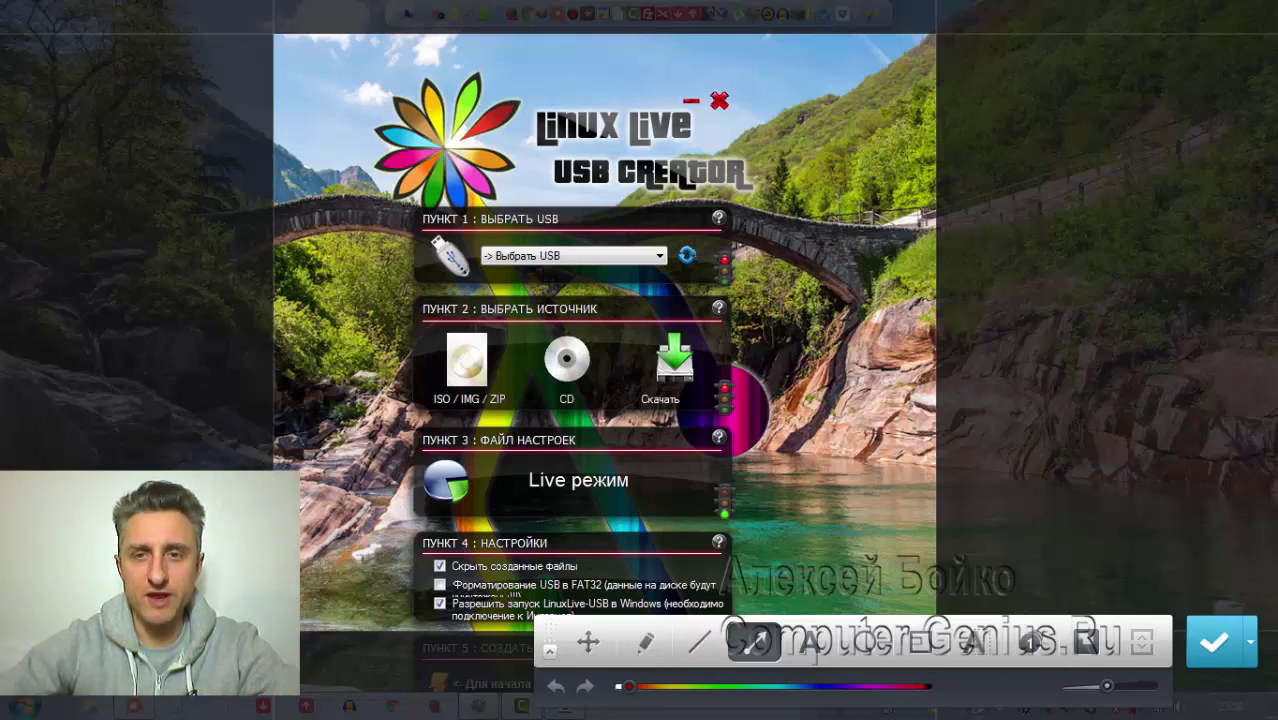
pyautogui.moveTo(888, 108); pyautogui.dragTo(664, 221)
pyautogui.moveTo(898, 207)
pyautogui.mouseDown()
pyautogui.moveTo(832, 236)
pyautogui.moveTo(704, 330)
pyautogui.mouseUp()
pyautogui.moveTo(868, 163); pyautogui.dragTo(490, 340)
pyautogui.moveTo(896, 437); pyautogui.dragTo(445, 563)
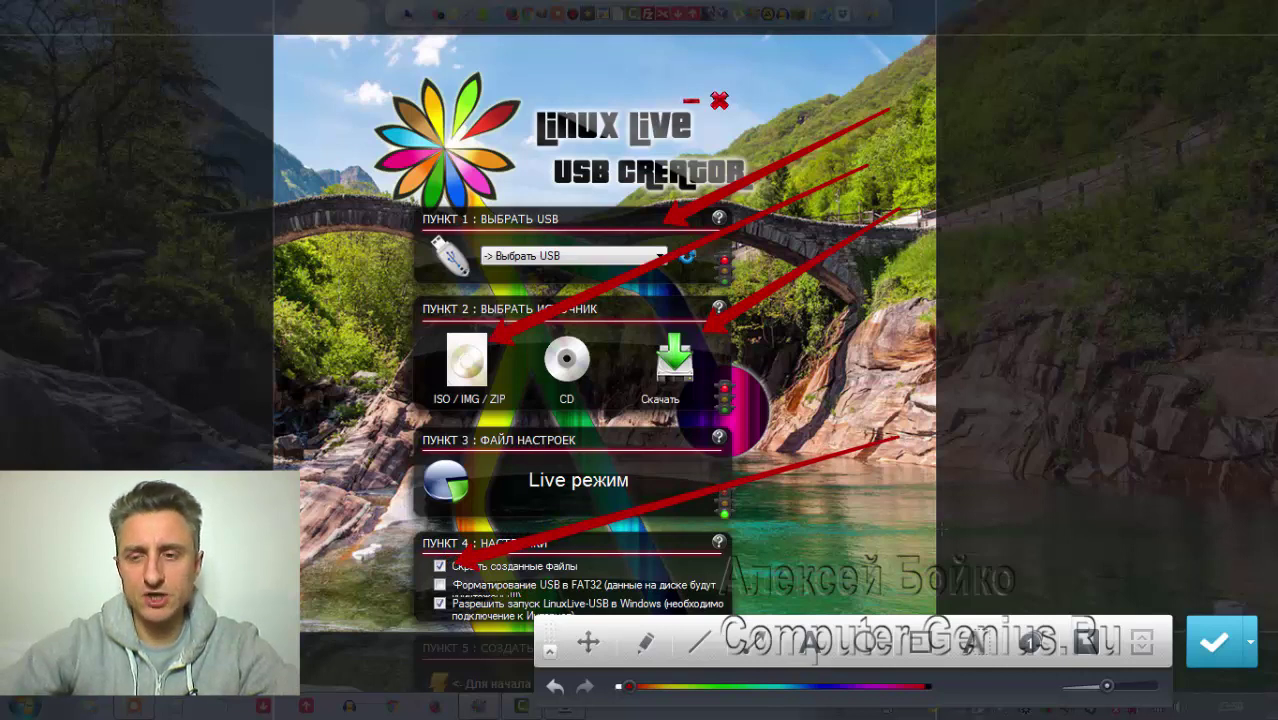
# Label the four arrows with numbered markers 1, 2, 3 and 4
pyautogui.click(1031, 641)
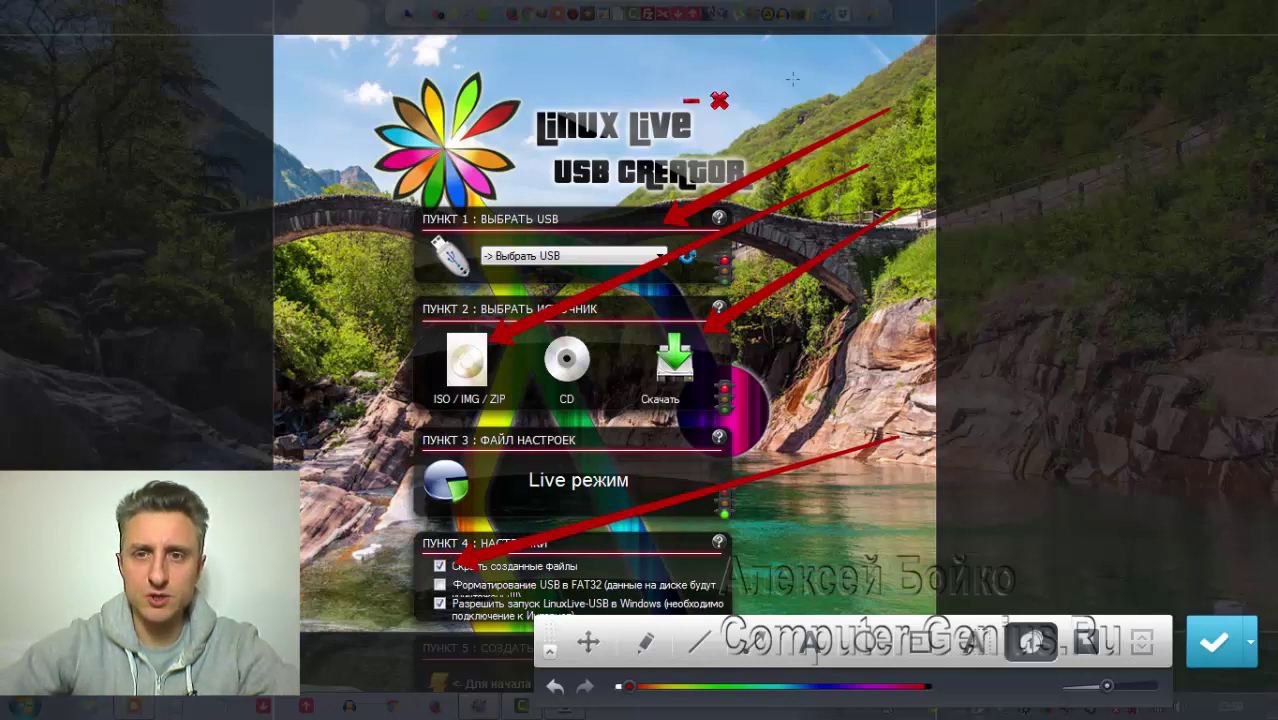
pyautogui.click(828, 139)
pyautogui.click(824, 171)
pyautogui.click(840, 244)
pyautogui.click(828, 456)
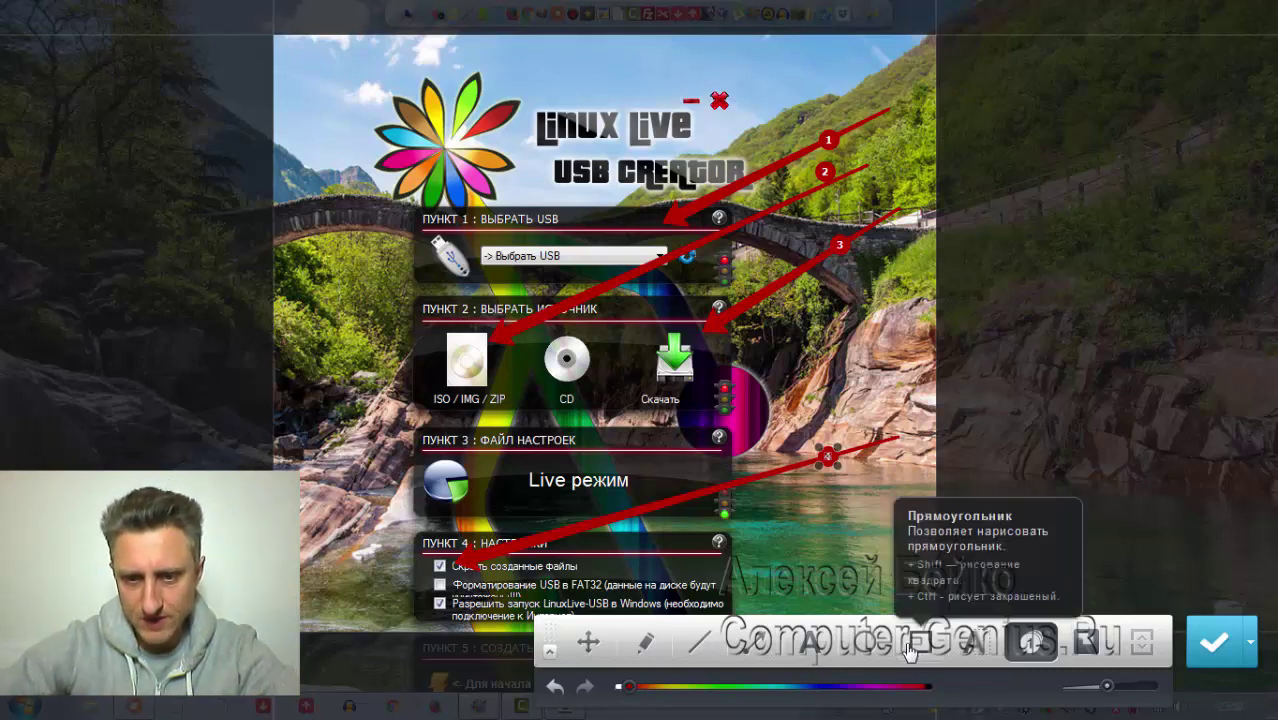
# Draw a freehand red loop around the logo
pyautogui.click(643, 645)
pyautogui.moveTo(342, 48)
pyautogui.mouseDown()
pyautogui.moveTo(334, 58)
pyautogui.moveTo(385, 165)
pyautogui.moveTo(450, 98)
pyautogui.moveTo(657, 120)
pyautogui.mouseUp()
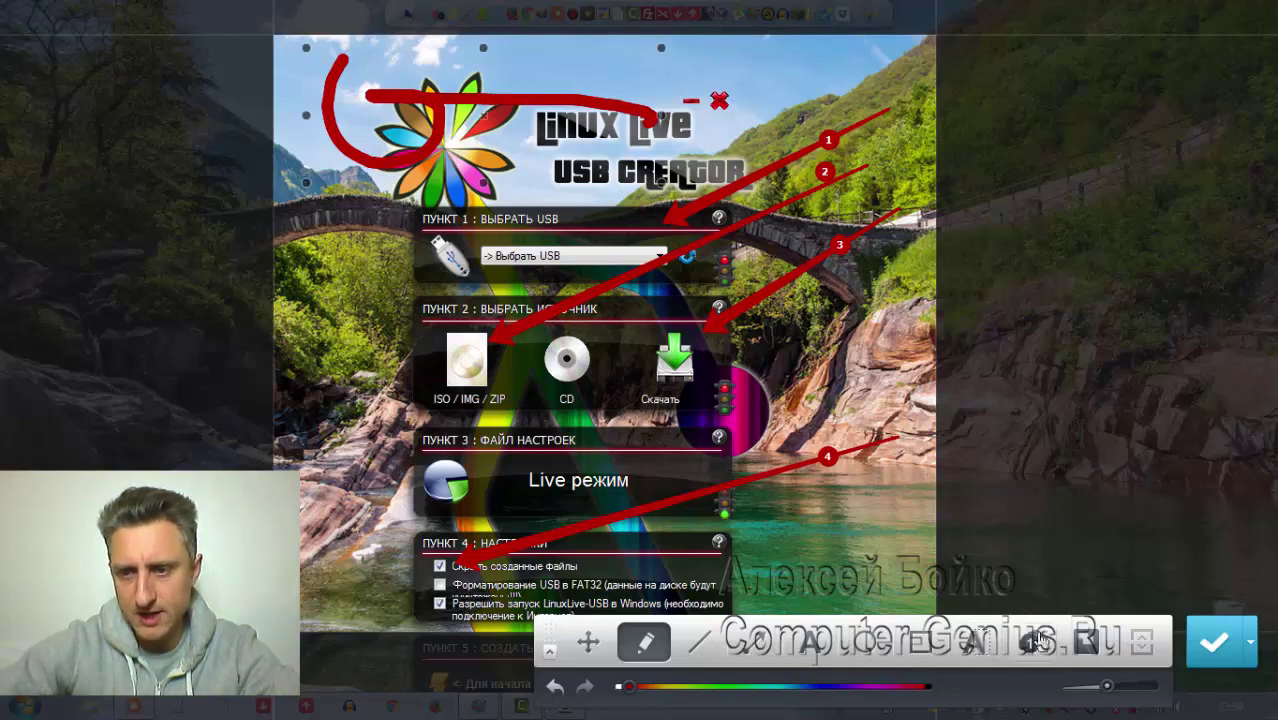
pyautogui.click(972, 642)
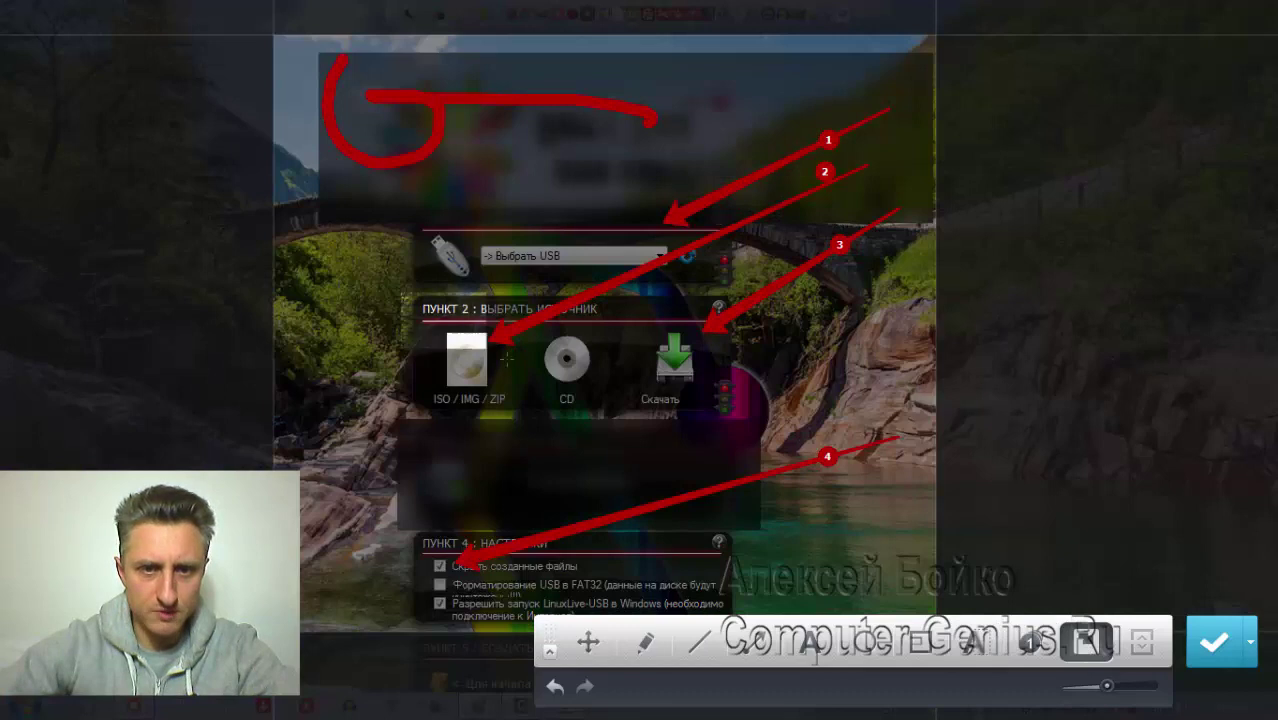
# Resize the spotlight to fit the Пункт 2 source panel and raise the dimming opacity slightly
pyautogui.moveTo(768, 404)
pyautogui.mouseDown()
pyautogui.moveTo(784, 408)
pyautogui.moveTo(754, 415)
pyautogui.mouseUp()
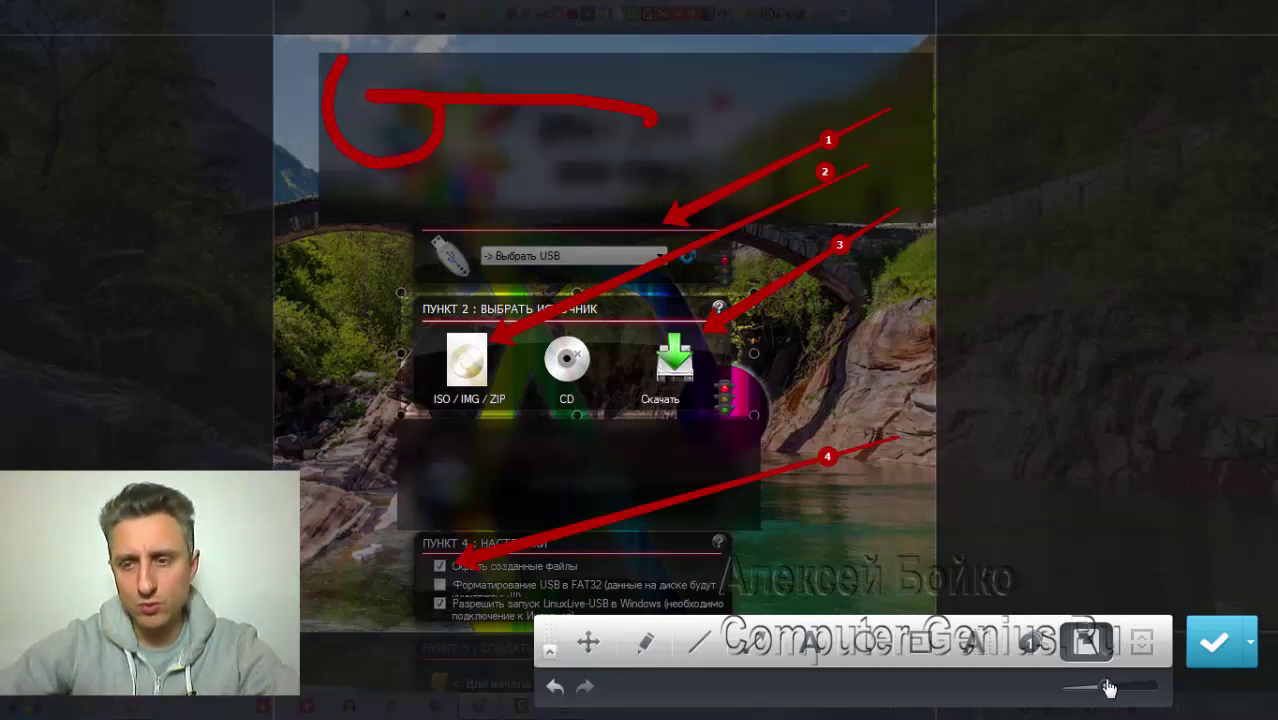
pyautogui.moveTo(1112, 688)
pyautogui.mouseDown()
pyautogui.moveTo(1158, 690)
pyautogui.moveTo(1068, 692)
pyautogui.moveTo(1178, 686)
pyautogui.moveTo(1113, 686)
pyautogui.mouseUp()
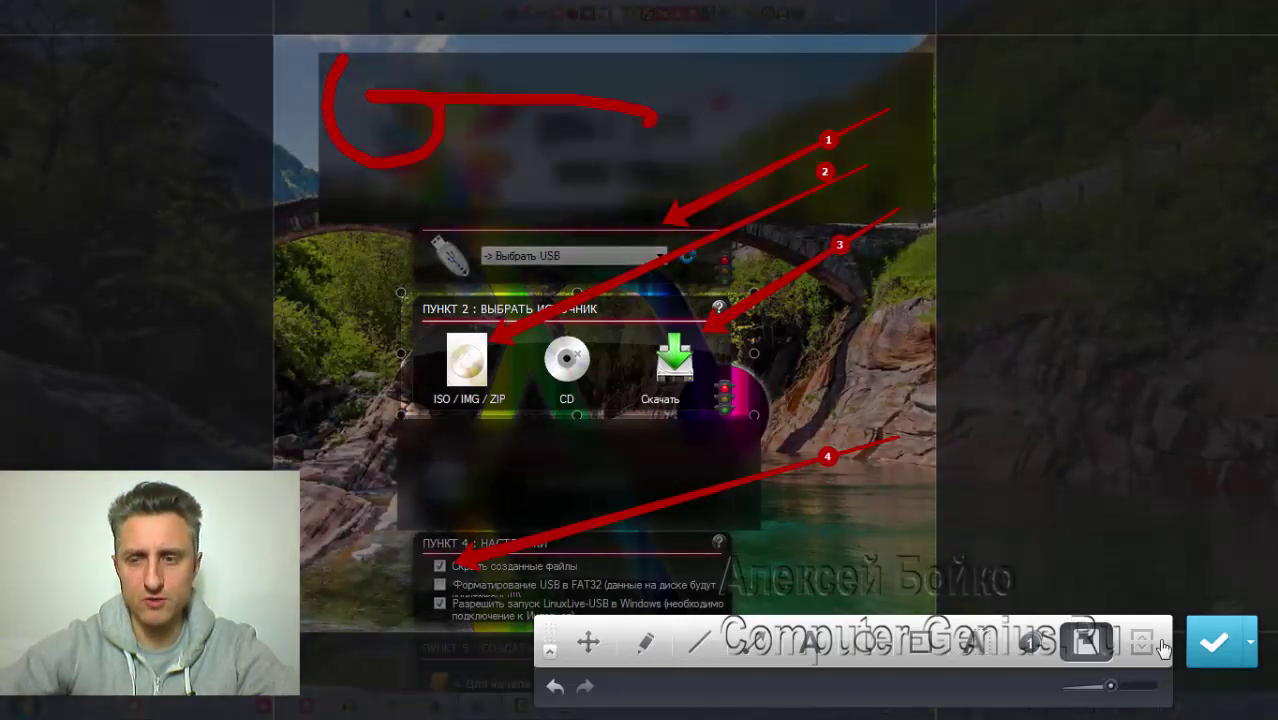
# Upload the annotated capture to joxi.ru, copy its link, and view it full size
pyautogui.click(1214, 643)
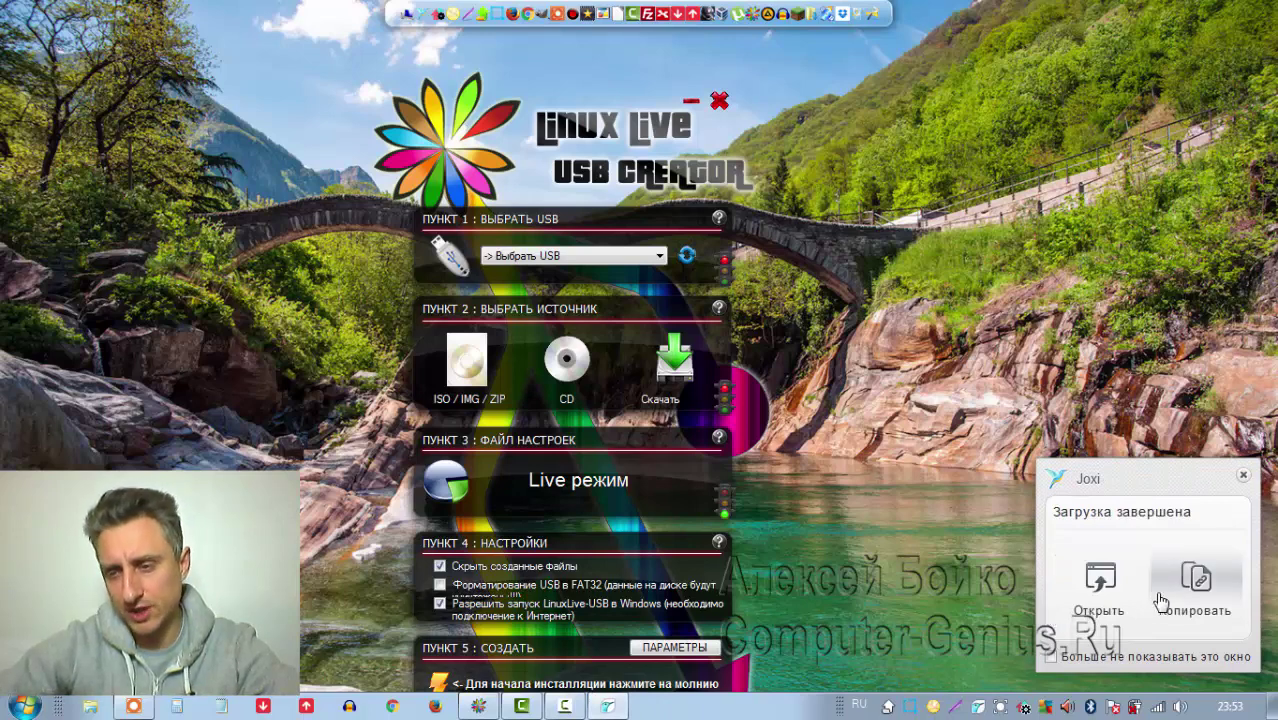
pyautogui.click(1195, 580)
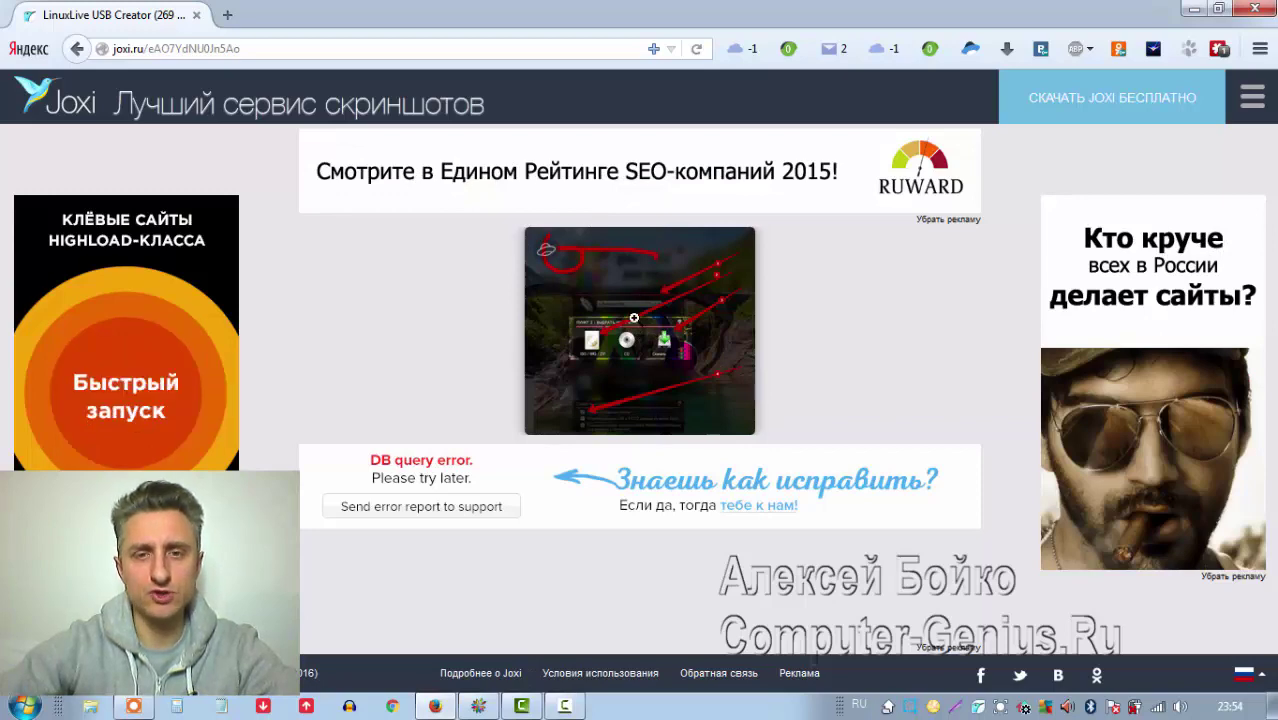
pyautogui.click(634, 318)
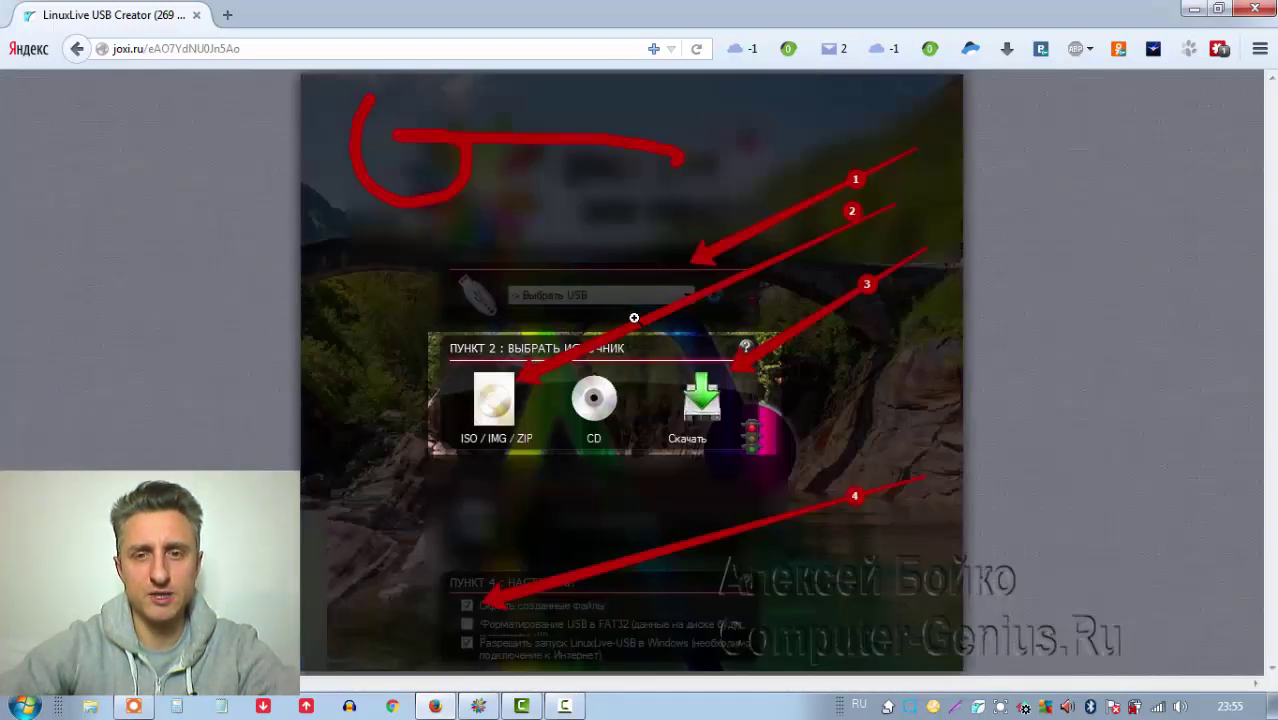